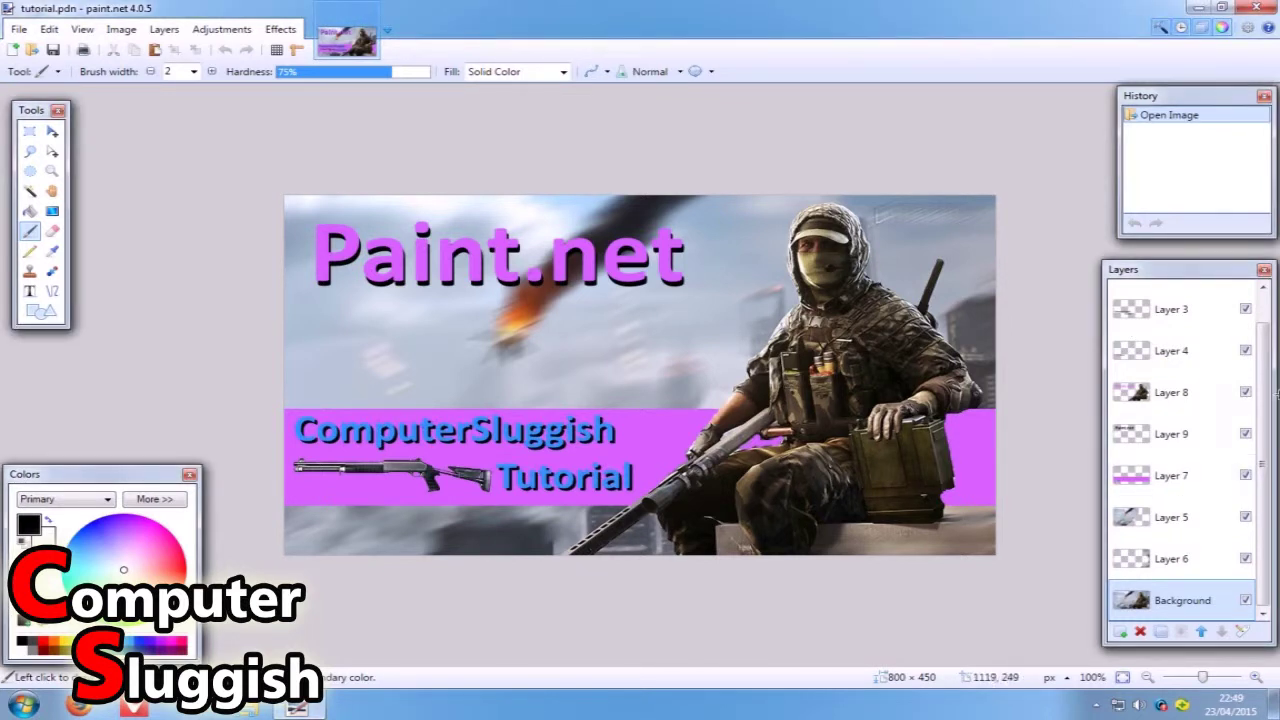
Step: Make the soldier's Layer 8 active and choose the Move Selected Pixels tool
{"action": "left_click_drag", "start_coordinate": [1268, 404], "coordinate": [1268, 350]}
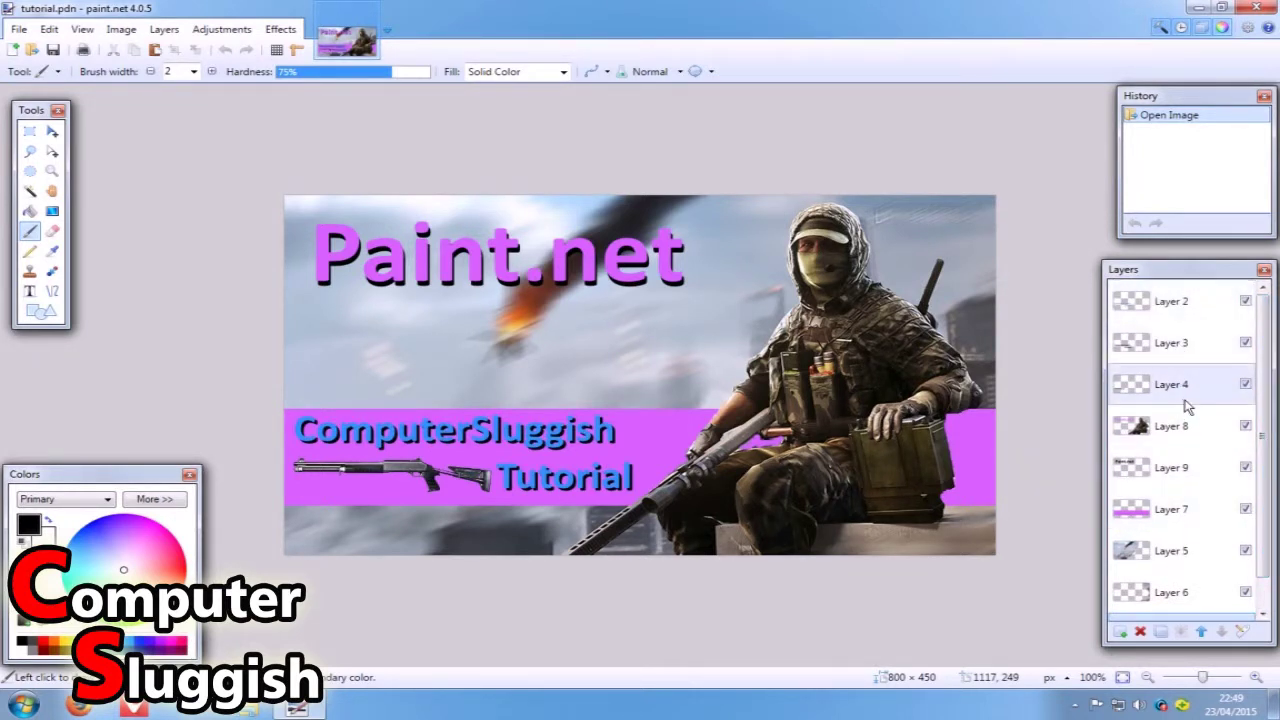
{"action": "left_click_drag", "start_coordinate": [1262, 343], "coordinate": [1262, 376]}
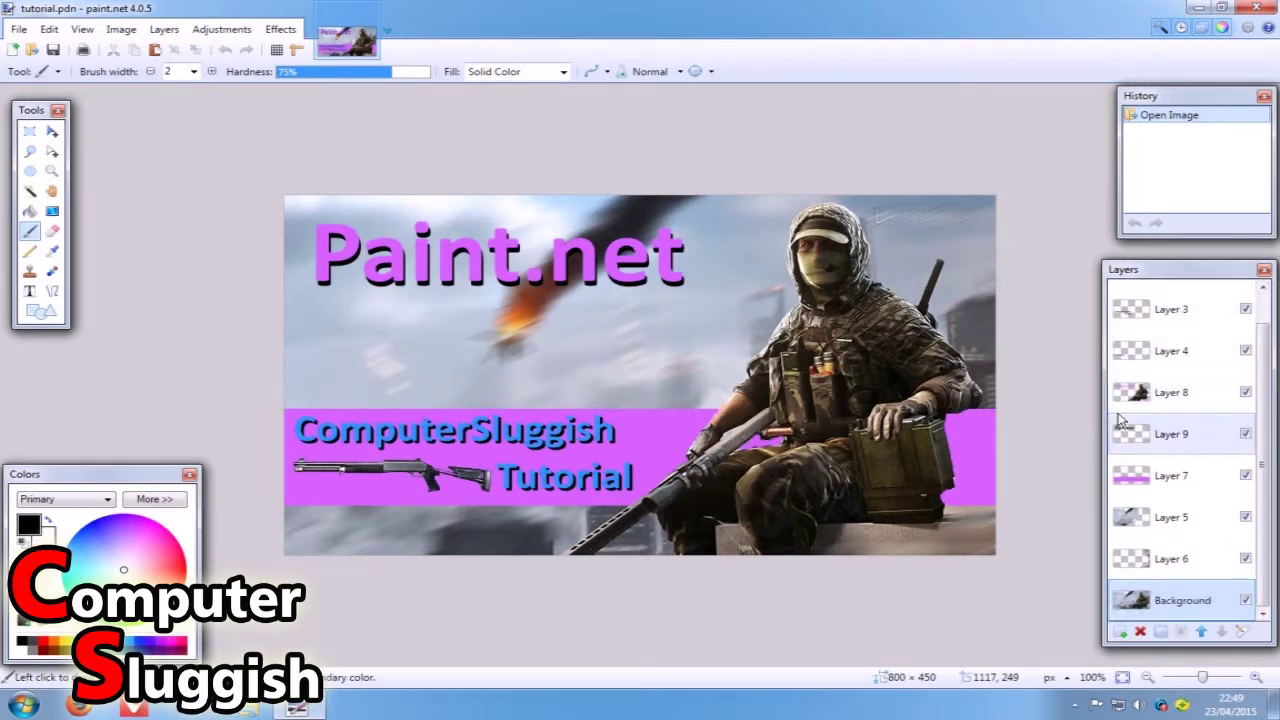
{"action": "left_click", "coordinate": [1180, 408]}
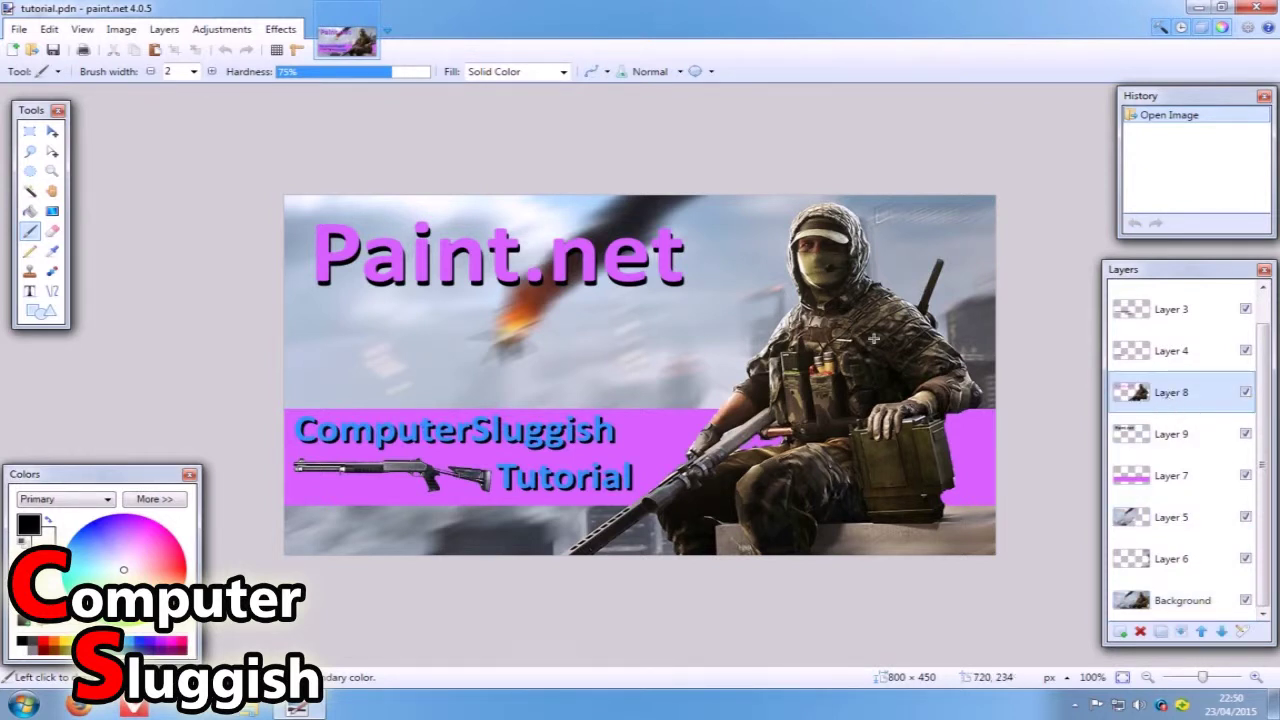
{"action": "left_click", "coordinate": [53, 132]}
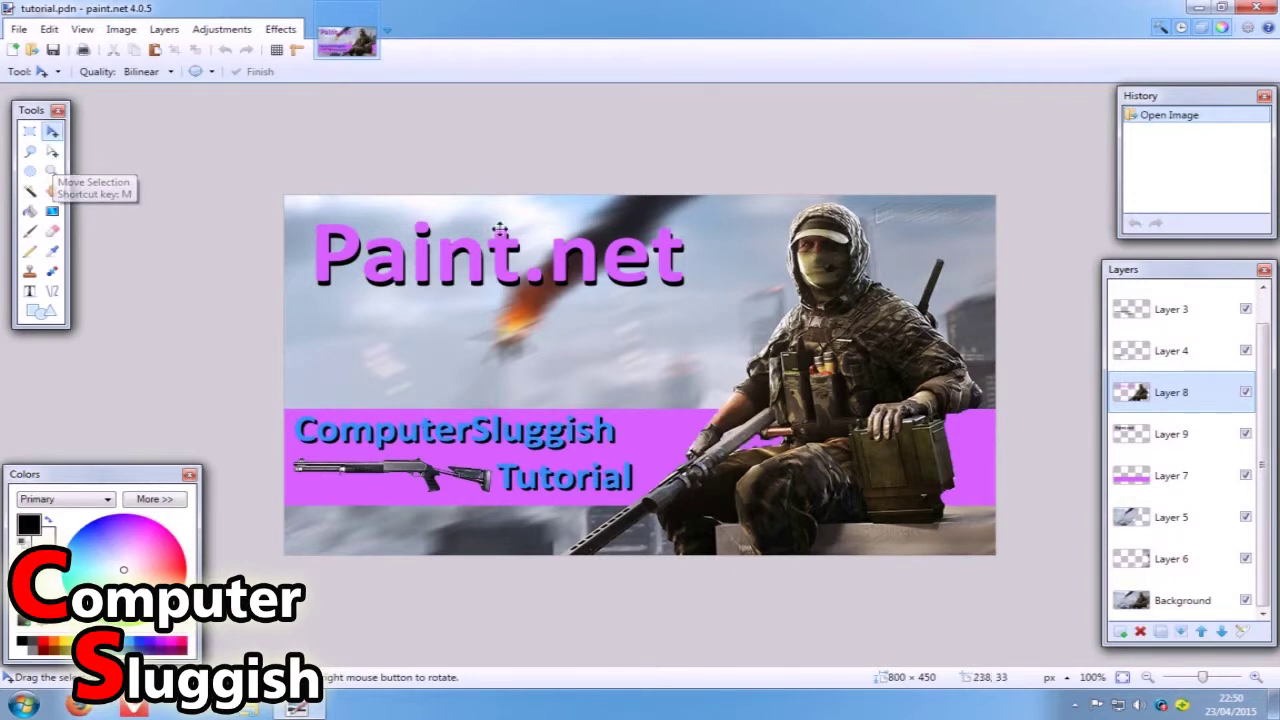
{"action": "key", "text": "ctrl+a"}
{"action": "mouse_move", "coordinate": [862, 324]}
{"action": "left_mouse_down"}
{"action": "mouse_move", "coordinate": [616, 320]}
{"action": "mouse_move", "coordinate": [807, 318]}
{"action": "mouse_move", "coordinate": [848, 376]}
{"action": "mouse_move", "coordinate": [812, 303]}
{"action": "mouse_move", "coordinate": [812, 348]}
{"action": "mouse_move", "coordinate": [852, 347]}
{"action": "left_mouse_up"}
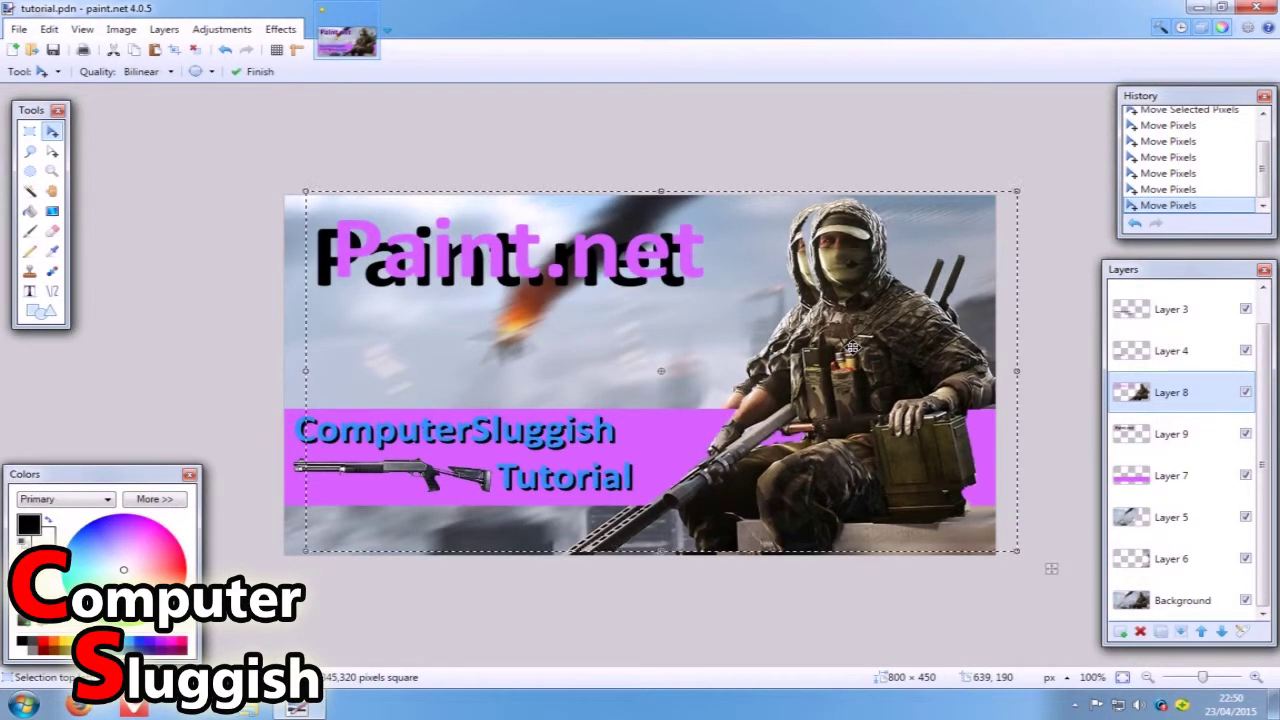
{"action": "key", "text": "ctrl+z"}
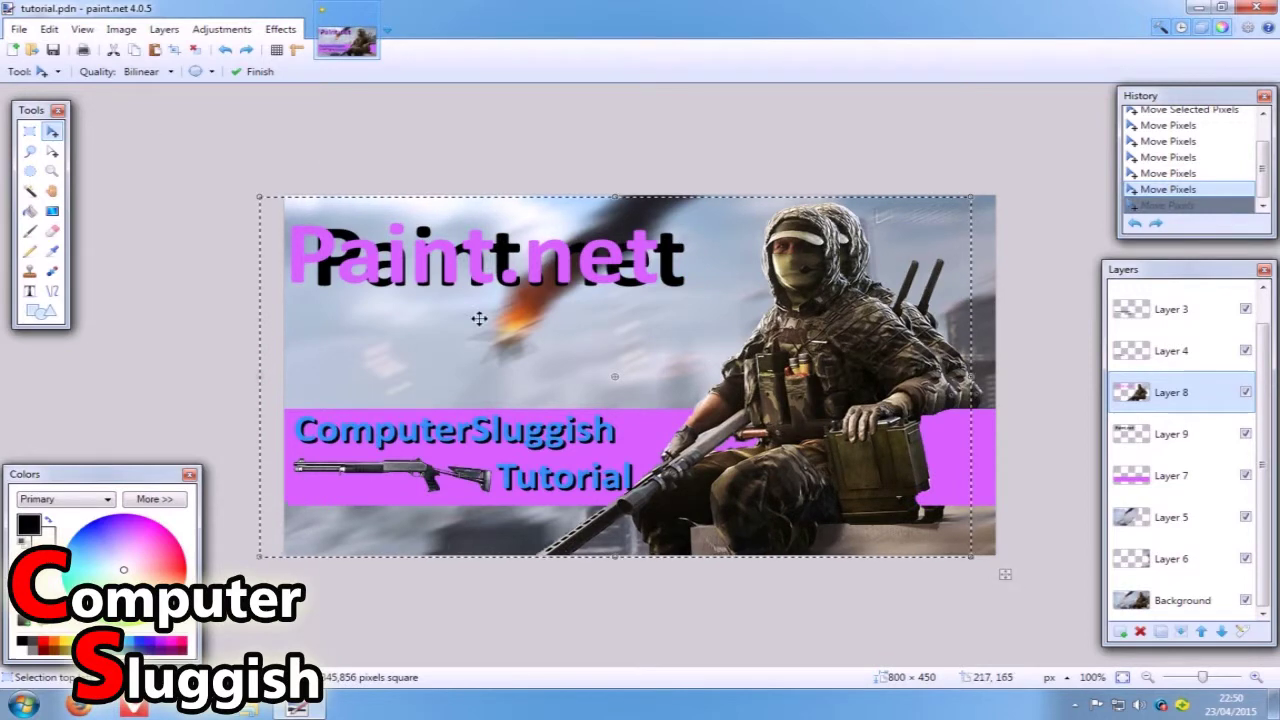
{"action": "key", "text": "ctrl+z"}
{"action": "key", "text": "ctrl+z"}
{"action": "key", "text": "ctrl+z"}
{"action": "key", "text": "ctrl+z"}
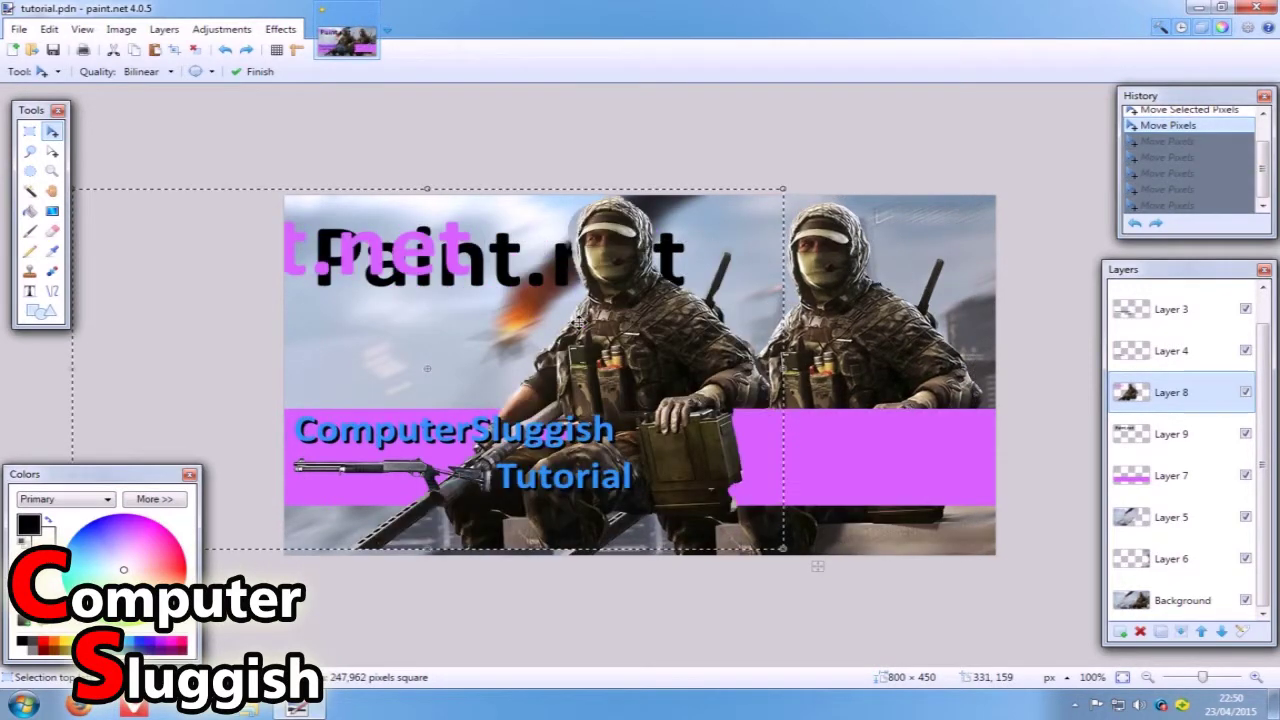
{"action": "key", "text": "ctrl+z"}
{"action": "key", "text": "ctrl+z"}
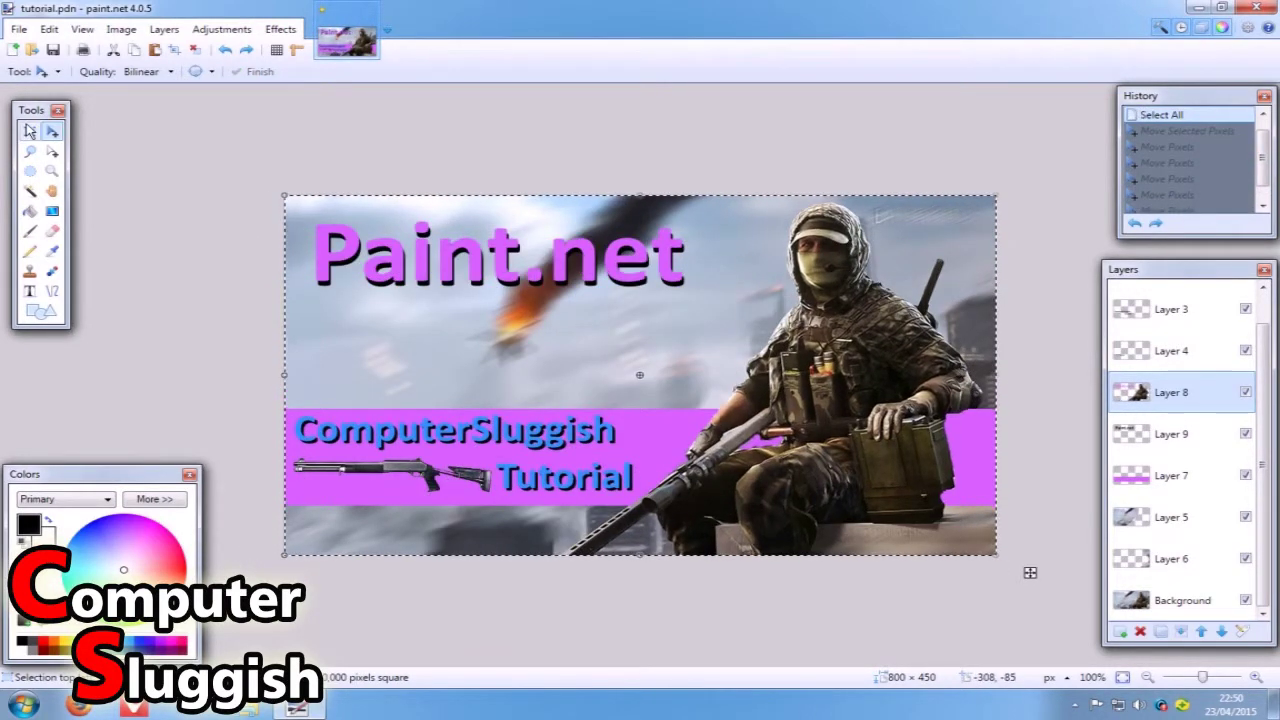
{"action": "left_click", "coordinate": [30, 131]}
{"action": "left_click", "coordinate": [263, 142]}
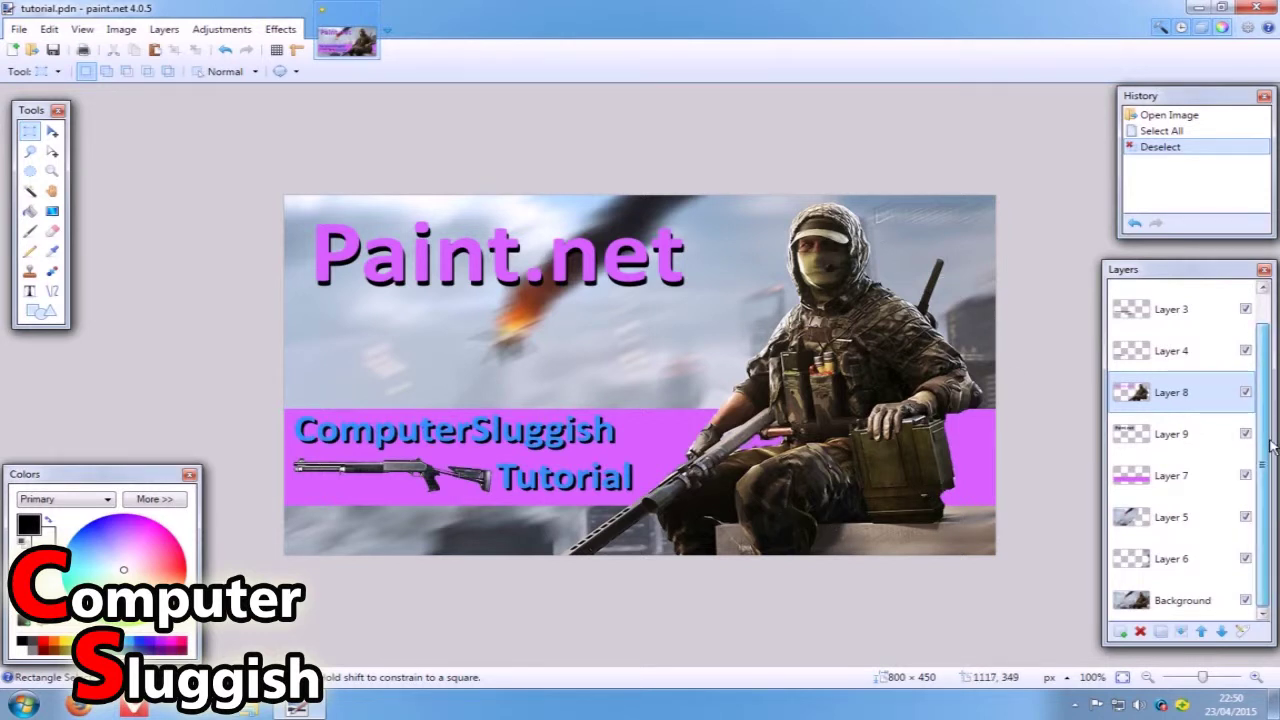
Step: Select all of the Background layer and delete its sky photo
{"action": "left_click", "coordinate": [1190, 603]}
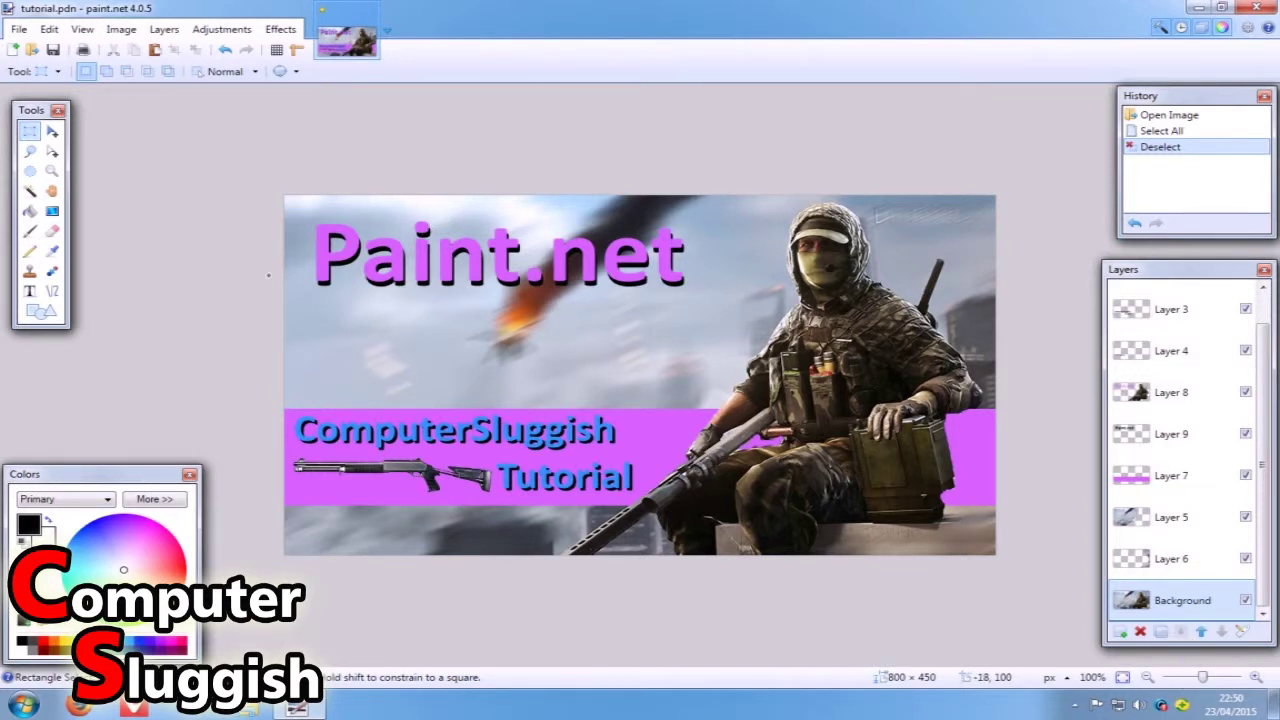
{"action": "left_click_drag", "start_coordinate": [278, 190], "coordinate": [976, 590]}
{"action": "left_click", "coordinate": [277, 163]}
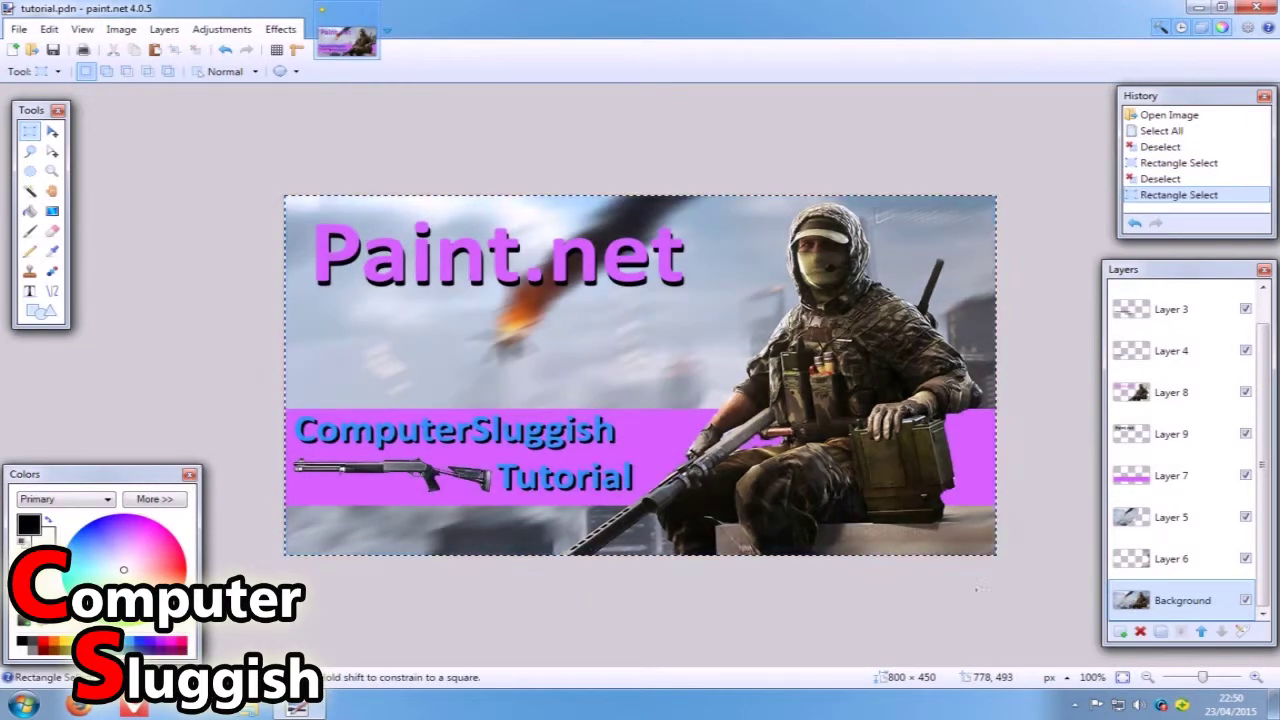
{"action": "left_click", "coordinate": [958, 580]}
{"action": "key", "text": "ctrl+a"}
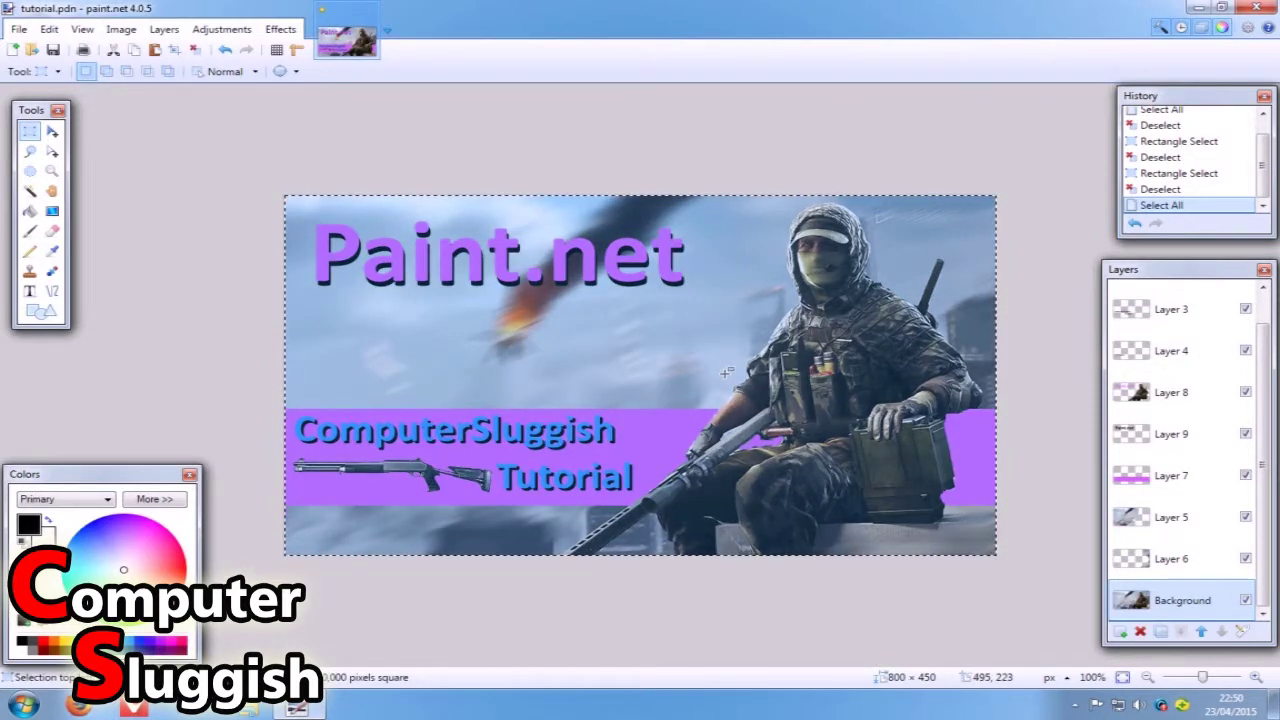
{"action": "key", "text": "Delete"}
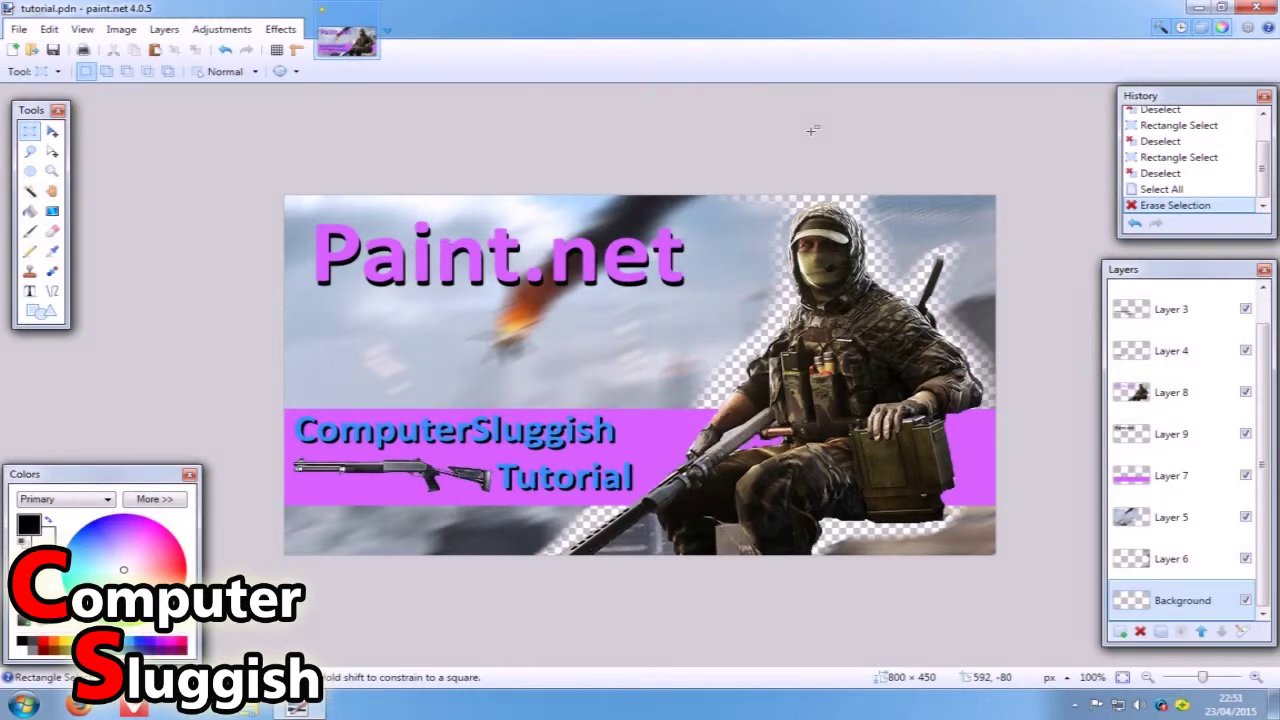
Step: Delete Layers 5 and 6, then make the soldier's Layer 8 active again
{"action": "left_click", "coordinate": [1210, 518]}
{"action": "left_click", "coordinate": [1209, 563]}
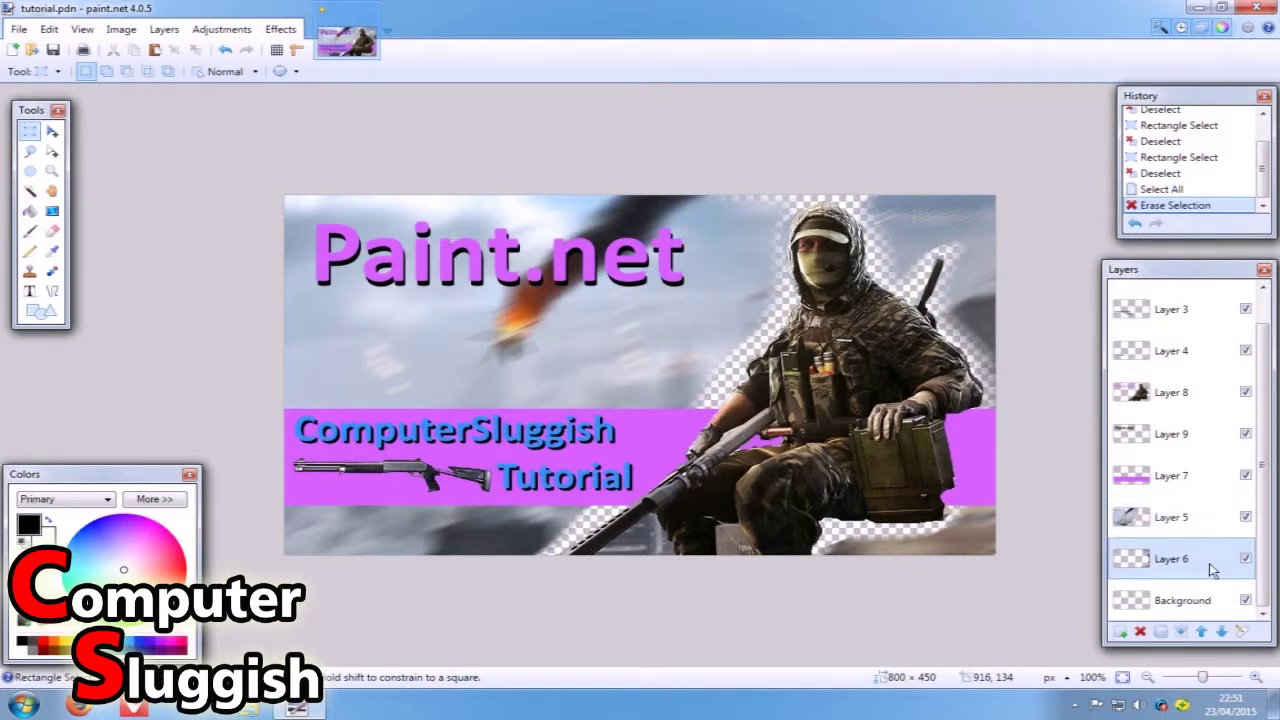
{"action": "left_click", "coordinate": [1210, 520]}
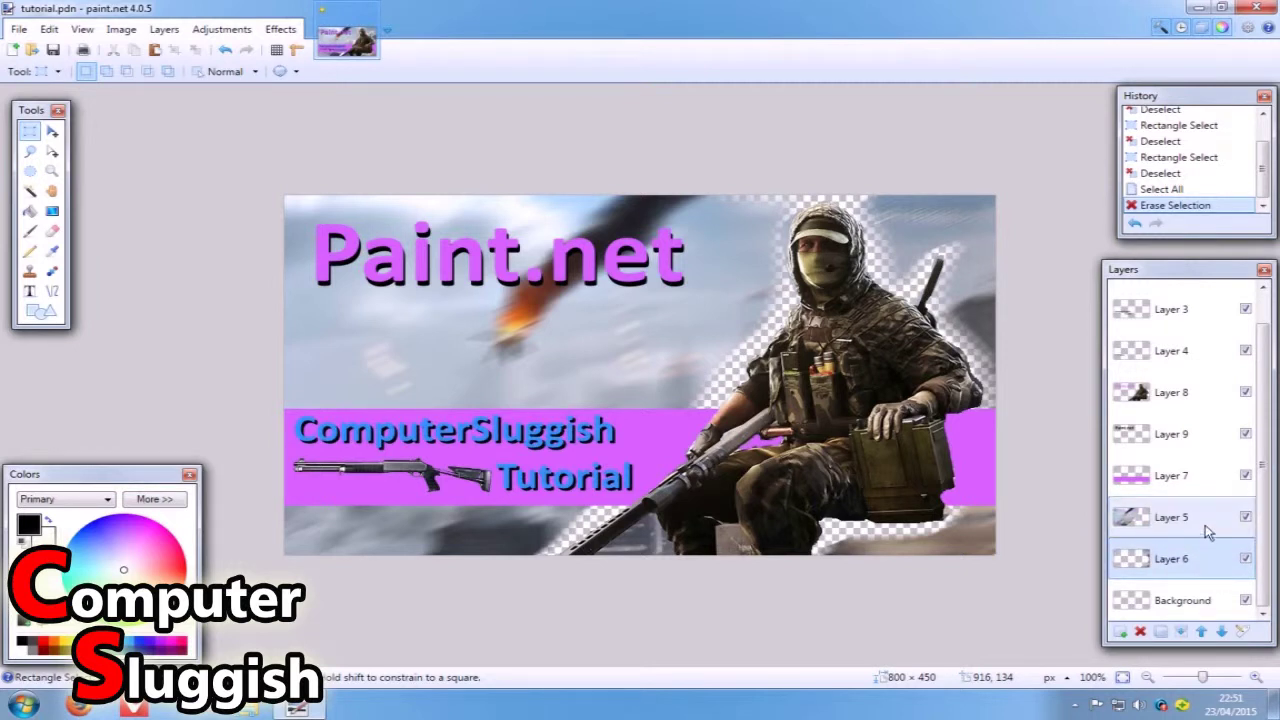
{"action": "left_click", "coordinate": [1141, 632]}
{"action": "left_click", "coordinate": [1141, 632]}
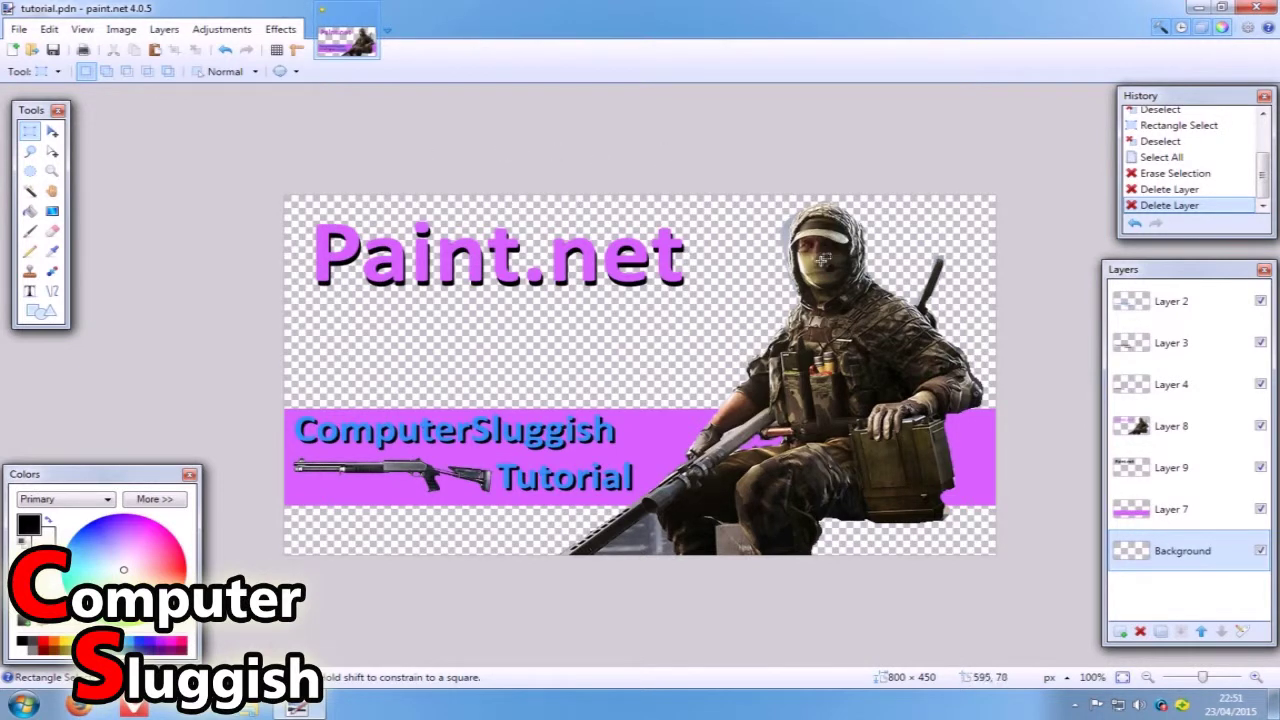
{"action": "left_click", "coordinate": [1197, 437]}
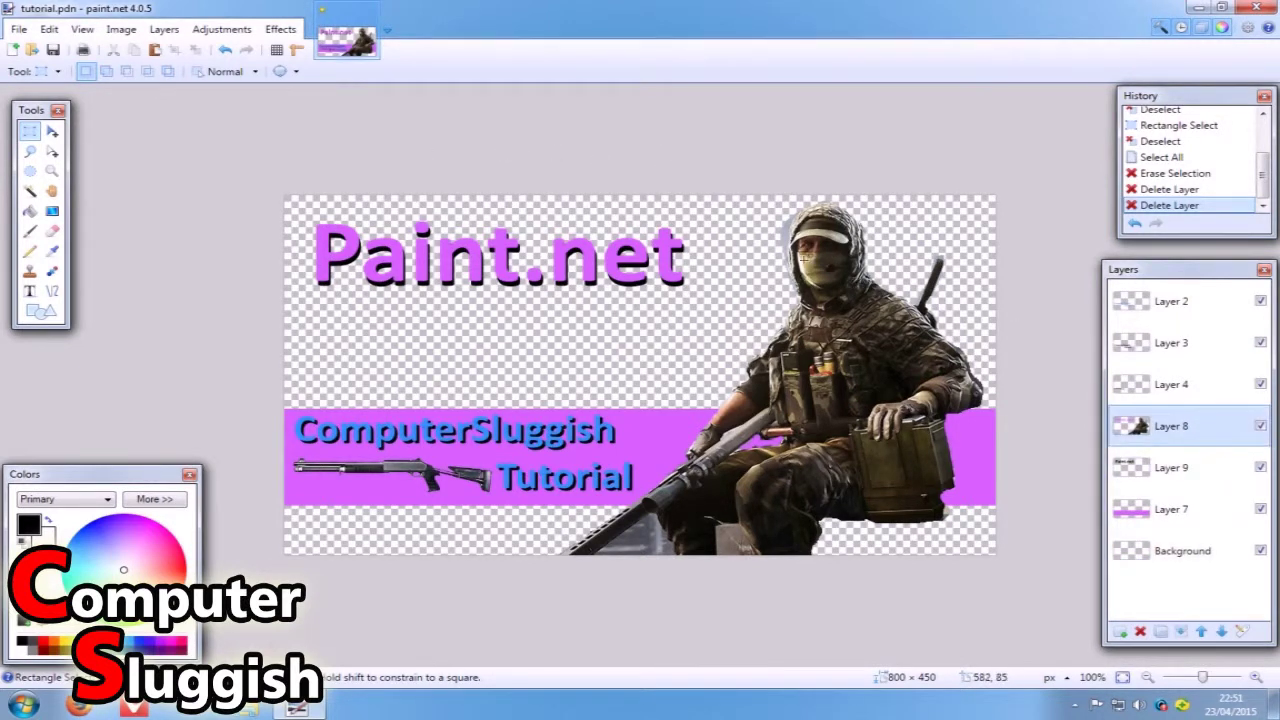
{"action": "scroll", "coordinate": [803, 258], "scroll_direction": "up", "scroll_amount": 3}
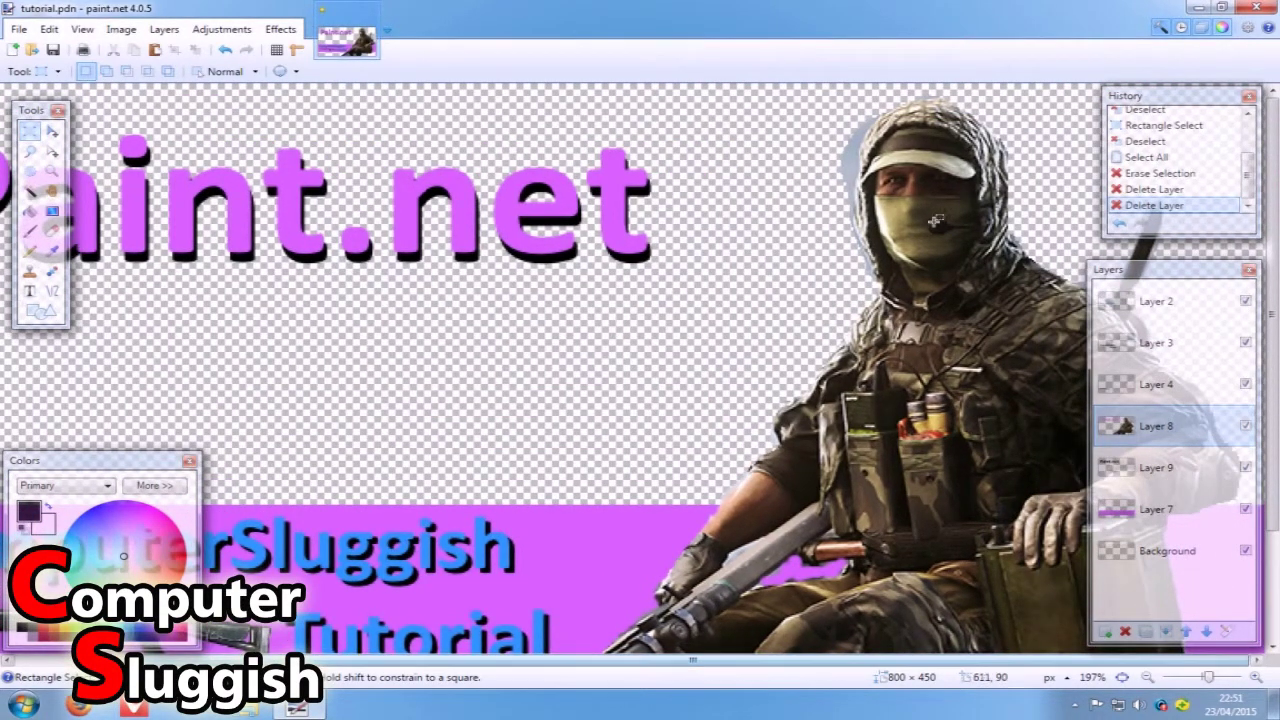
Step: Choose the Eraser tool and increase its brush width to 6
{"action": "scroll", "coordinate": [955, 204], "scroll_direction": "up", "scroll_amount": 2}
{"action": "scroll", "coordinate": [955, 204], "scroll_direction": "up", "scroll_amount": 1}
{"action": "left_click", "coordinate": [52, 230]}
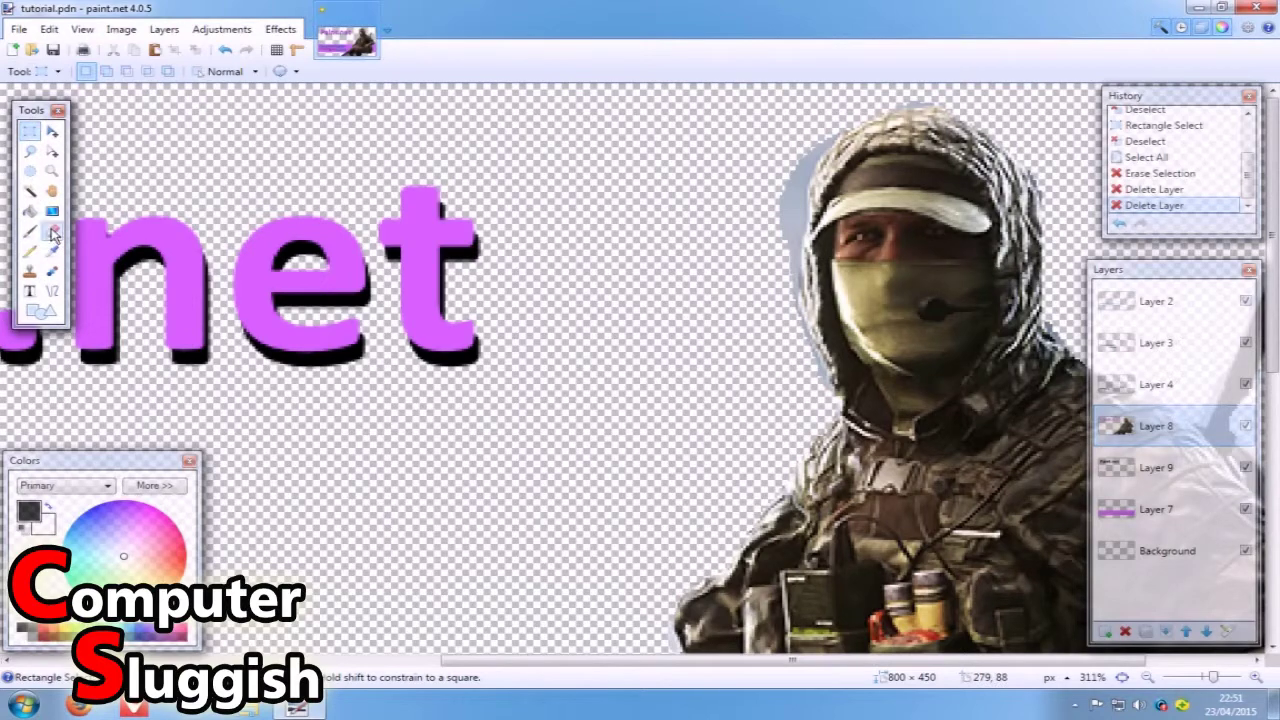
{"action": "left_click_drag", "start_coordinate": [603, 663], "coordinate": [706, 663]}
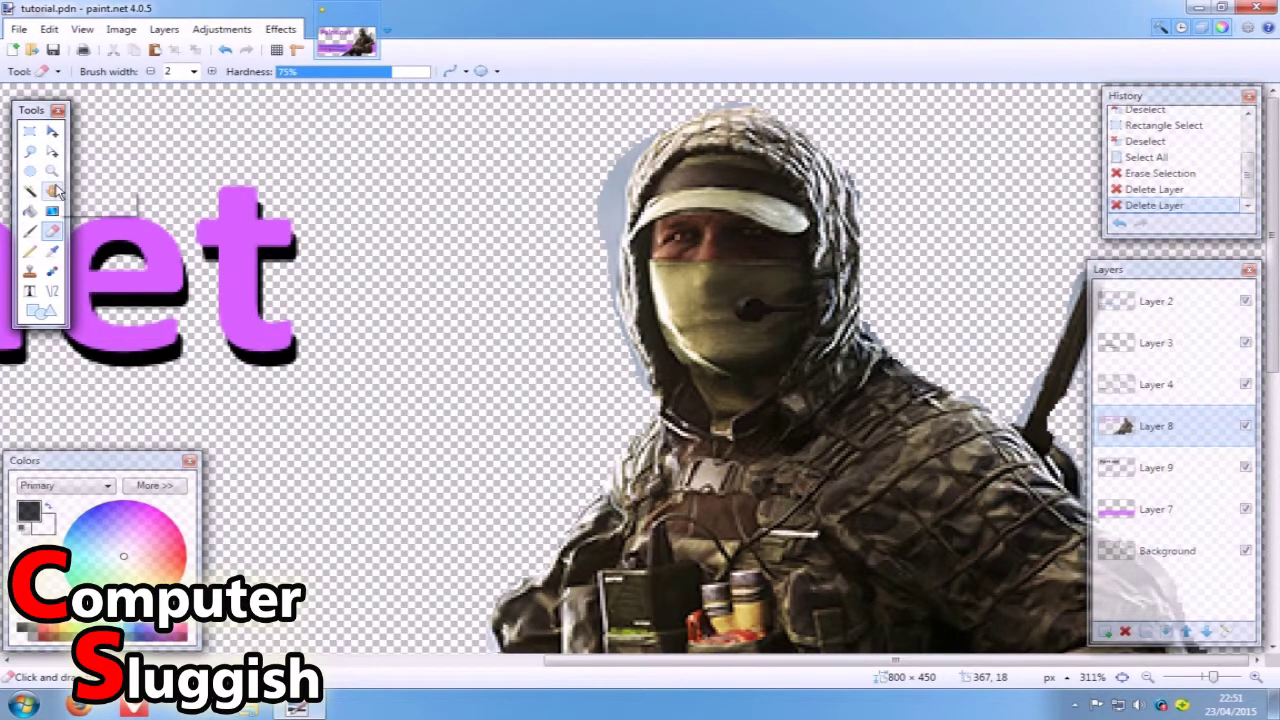
{"action": "left_click", "coordinate": [211, 71]}
{"action": "left_click", "coordinate": [211, 71]}
{"action": "left_click", "coordinate": [211, 71]}
{"action": "left_click", "coordinate": [211, 71]}
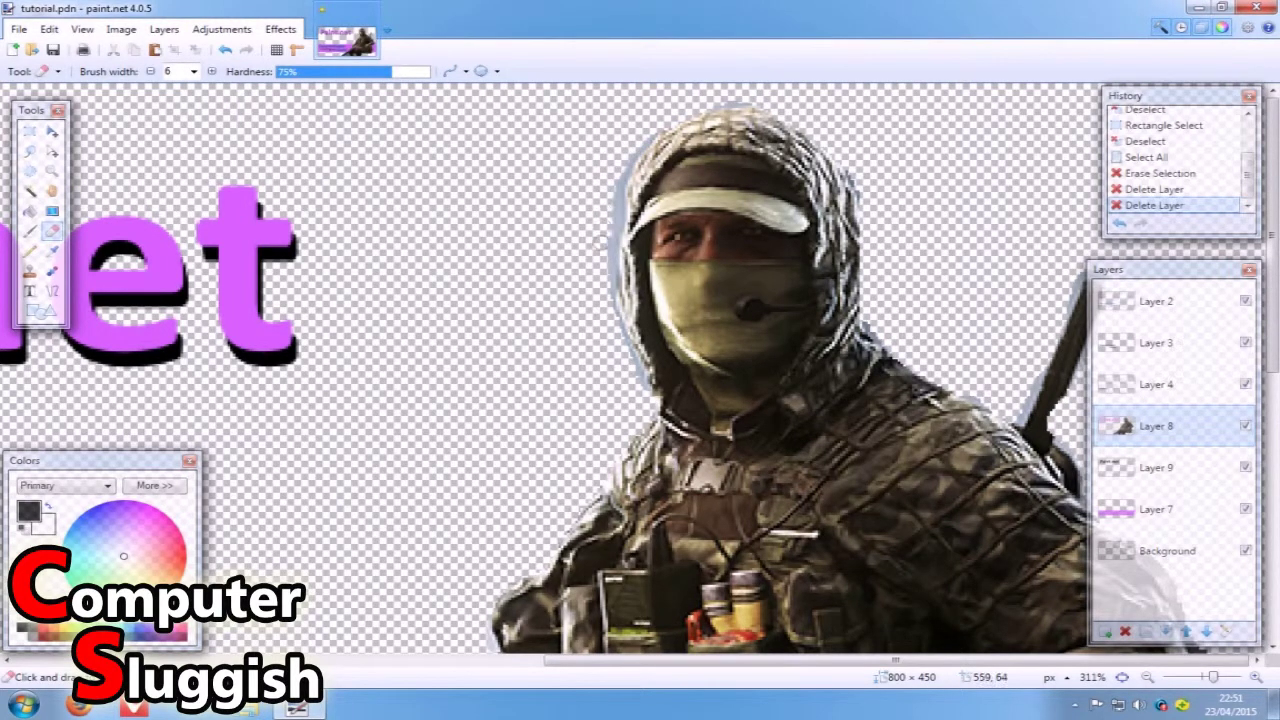
Step: Erase the light fringe along the top and left edges of the soldier's hood
{"action": "left_click", "coordinate": [601, 276]}
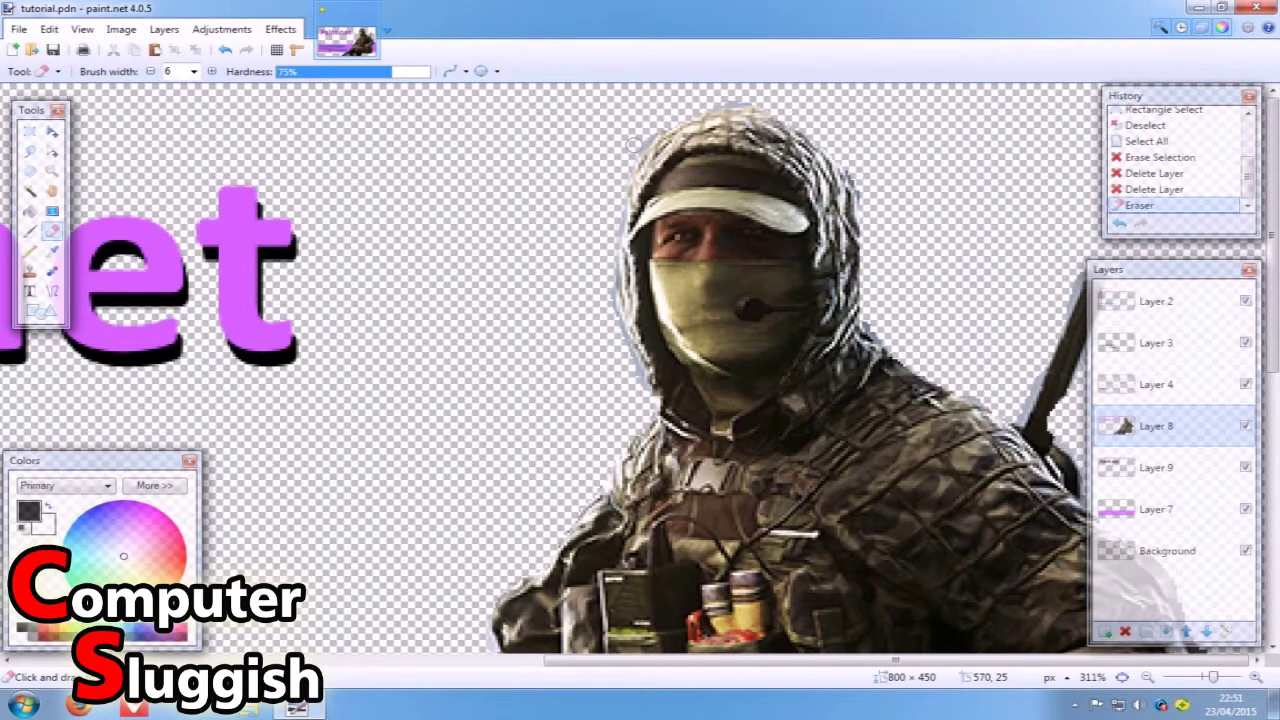
{"action": "left_click_drag", "start_coordinate": [645, 132], "coordinate": [662, 122]}
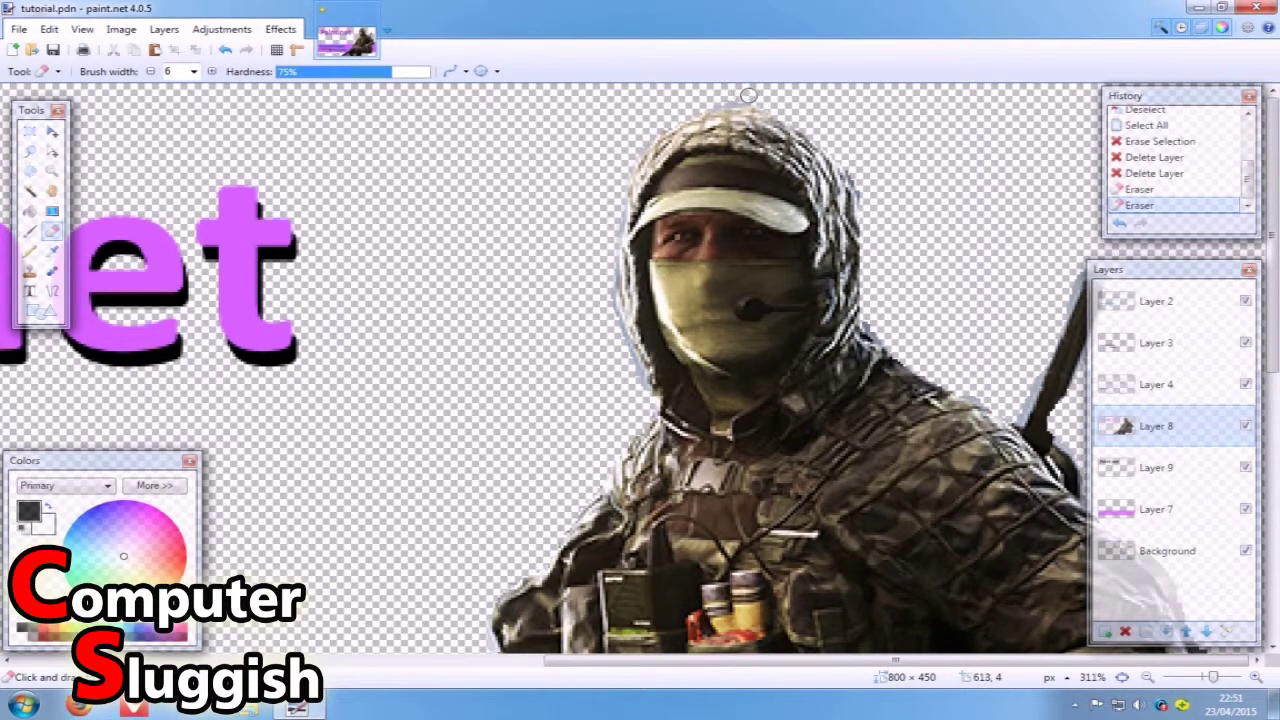
{"action": "left_click_drag", "start_coordinate": [664, 100], "coordinate": [737, 97]}
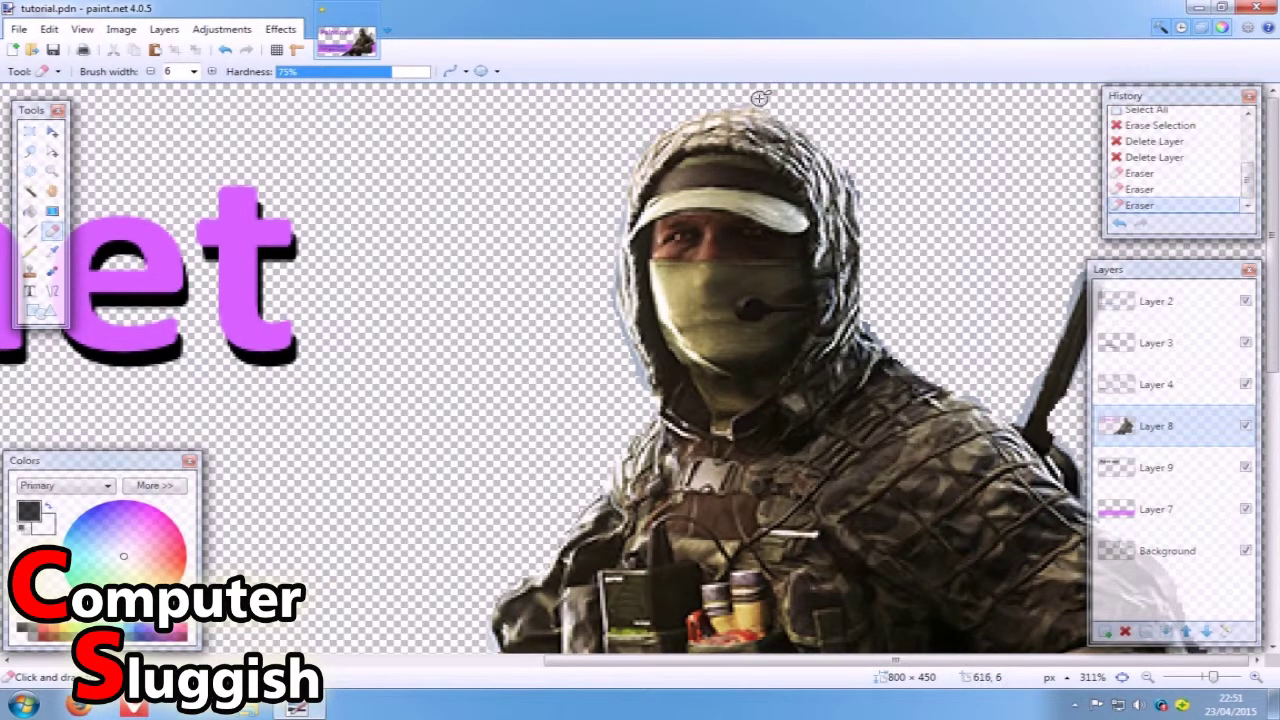
{"action": "left_click", "coordinate": [760, 98]}
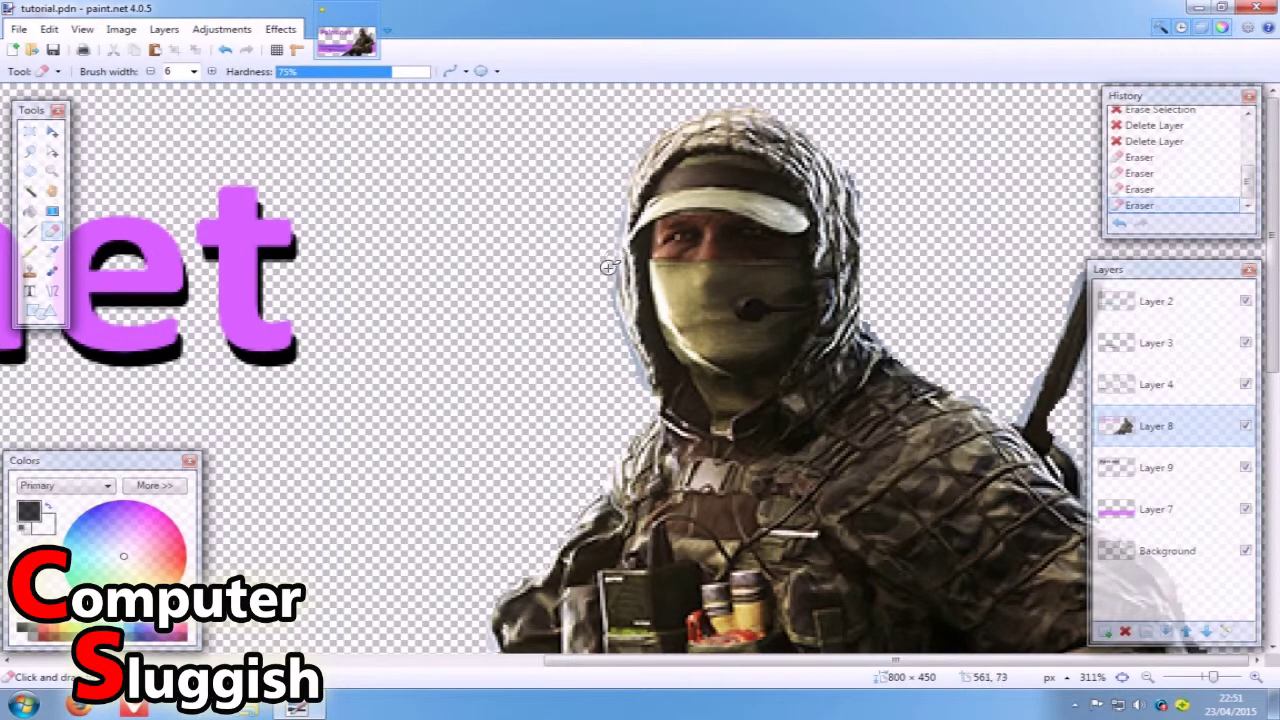
{"action": "scroll", "coordinate": [709, 377], "scroll_direction": "up", "scroll_amount": 4}
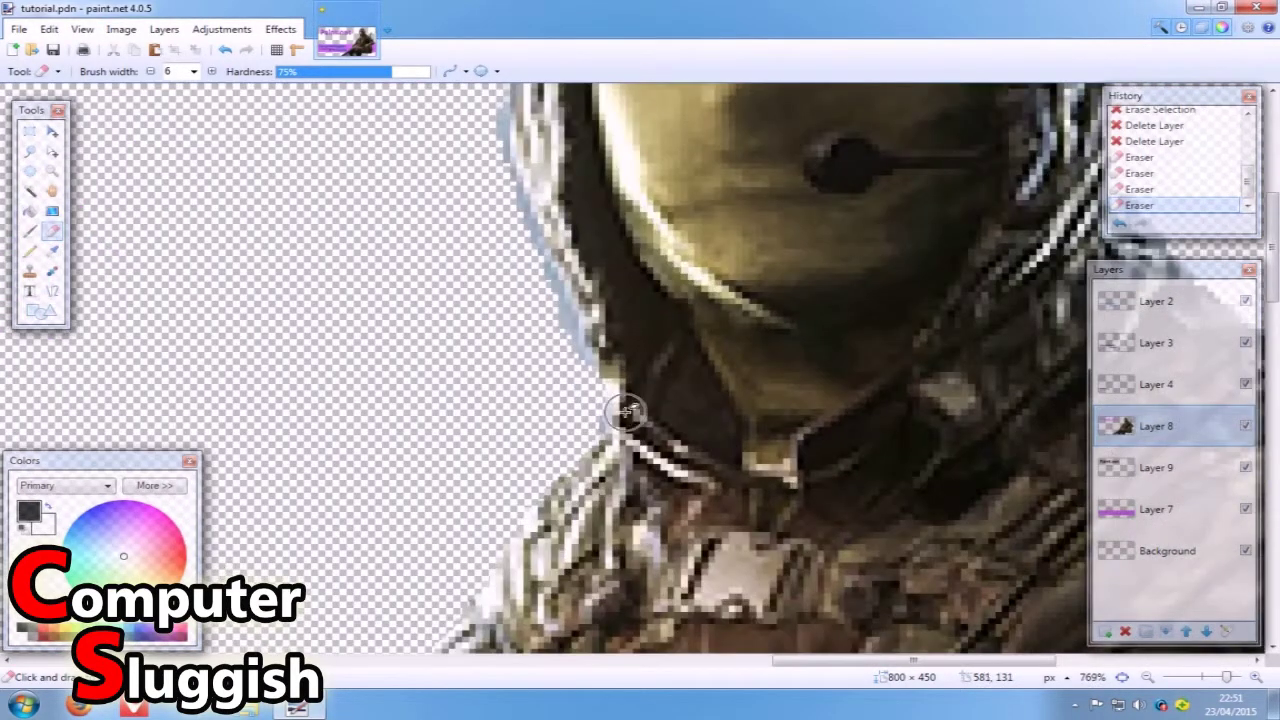
{"action": "scroll", "coordinate": [585, 443], "scroll_direction": "down", "scroll_amount": 3}
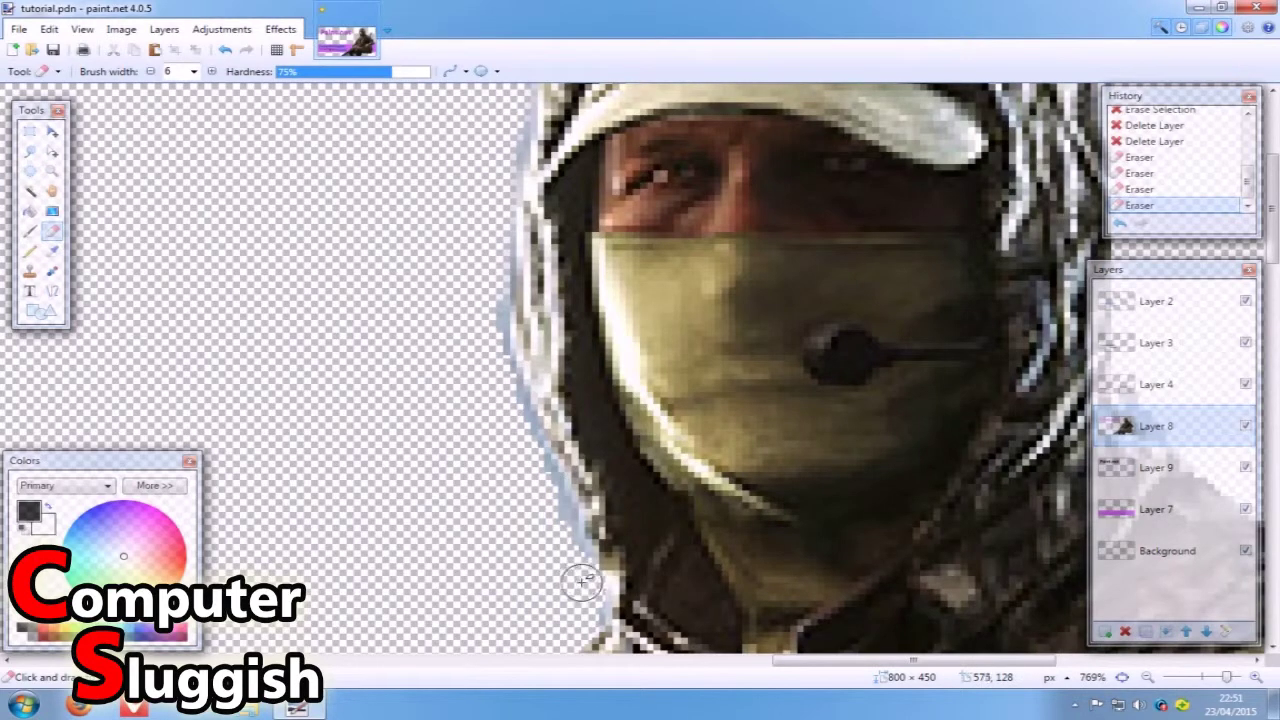
{"action": "mouse_move", "coordinate": [564, 543]}
{"action": "left_mouse_down"}
{"action": "mouse_move", "coordinate": [504, 398]}
{"action": "mouse_move", "coordinate": [487, 300]}
{"action": "mouse_move", "coordinate": [496, 214]}
{"action": "left_mouse_up"}
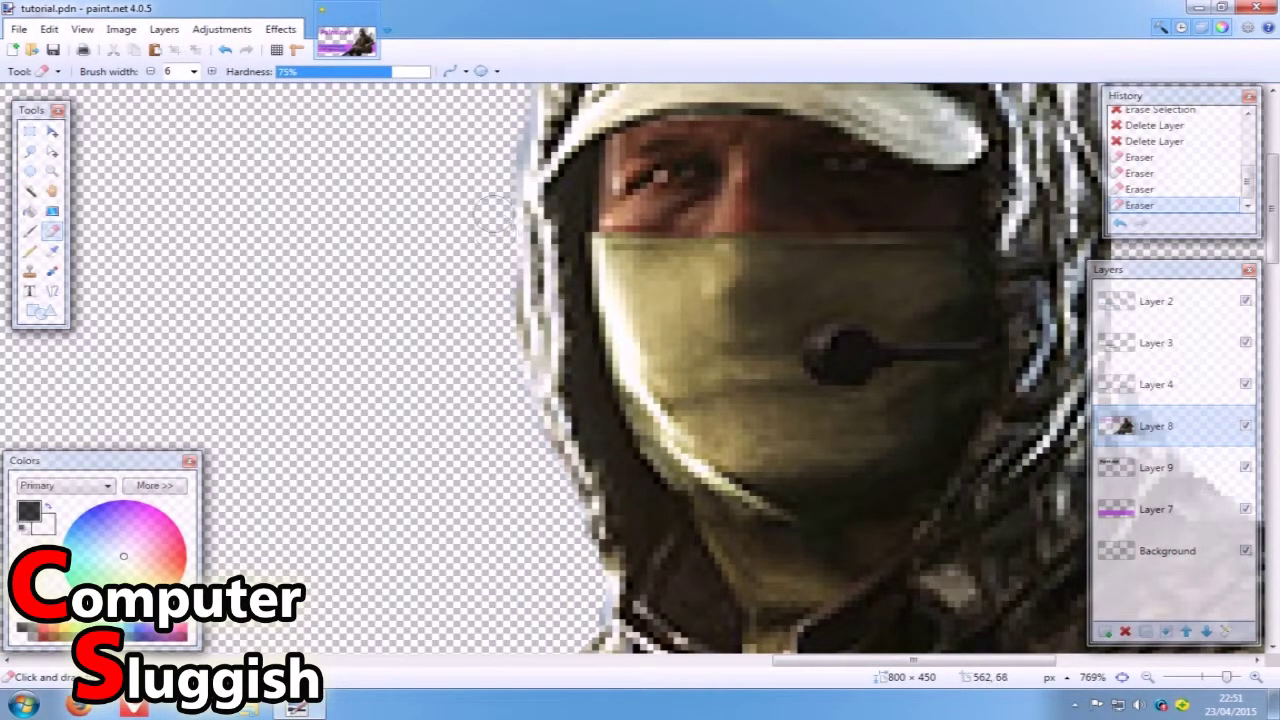
{"action": "scroll", "coordinate": [470, 200], "scroll_direction": "up", "scroll_amount": 4}
{"action": "scroll", "coordinate": [520, 286], "scroll_direction": "down", "scroll_amount": 3}
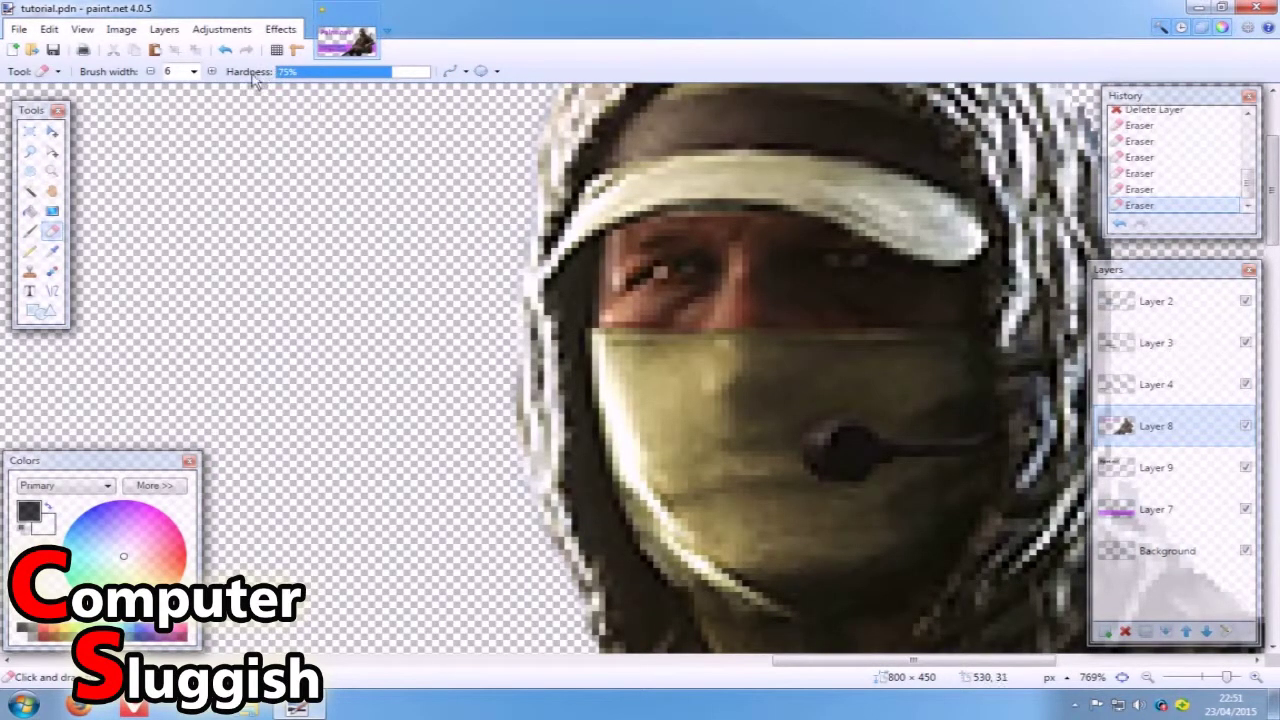
Step: Set the eraser to width 7 and 45% hardness, then clean the hair's left and right edges
{"action": "left_click", "coordinate": [211, 71]}
{"action": "left_click", "coordinate": [319, 73]}
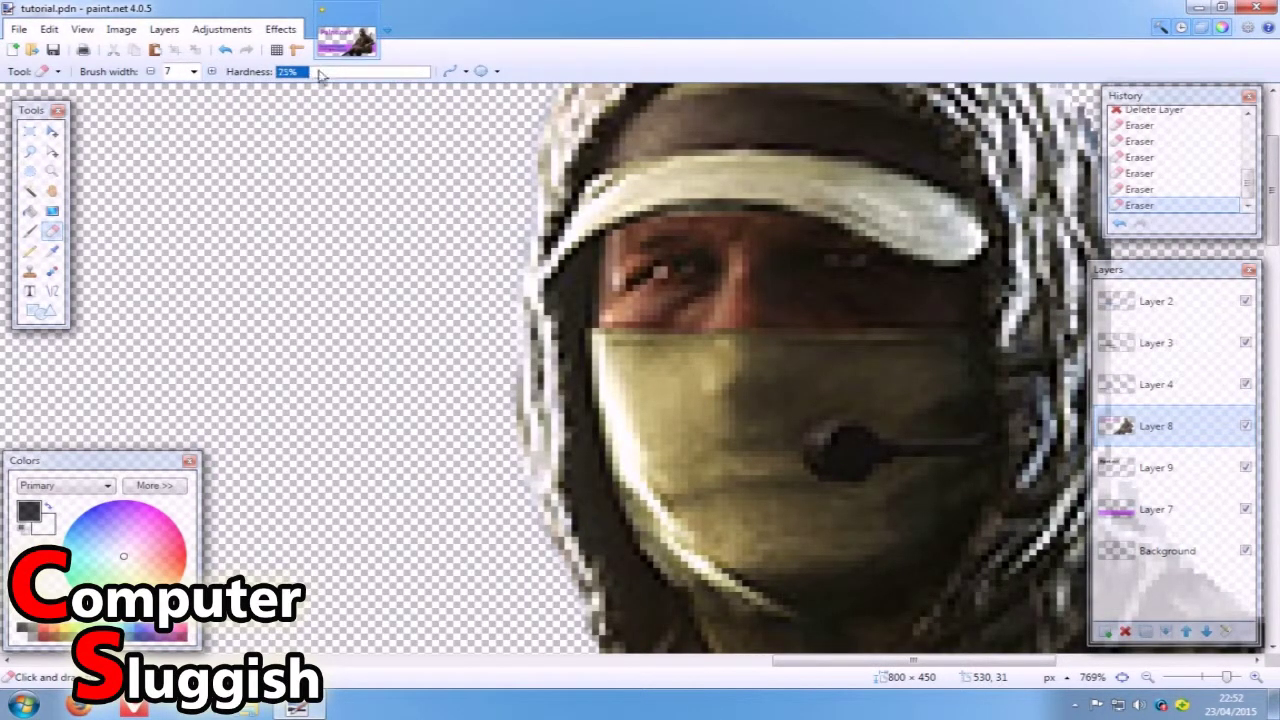
{"action": "left_click_drag", "start_coordinate": [337, 77], "coordinate": [345, 75]}
{"action": "scroll", "coordinate": [477, 180], "scroll_direction": "up", "scroll_amount": 3}
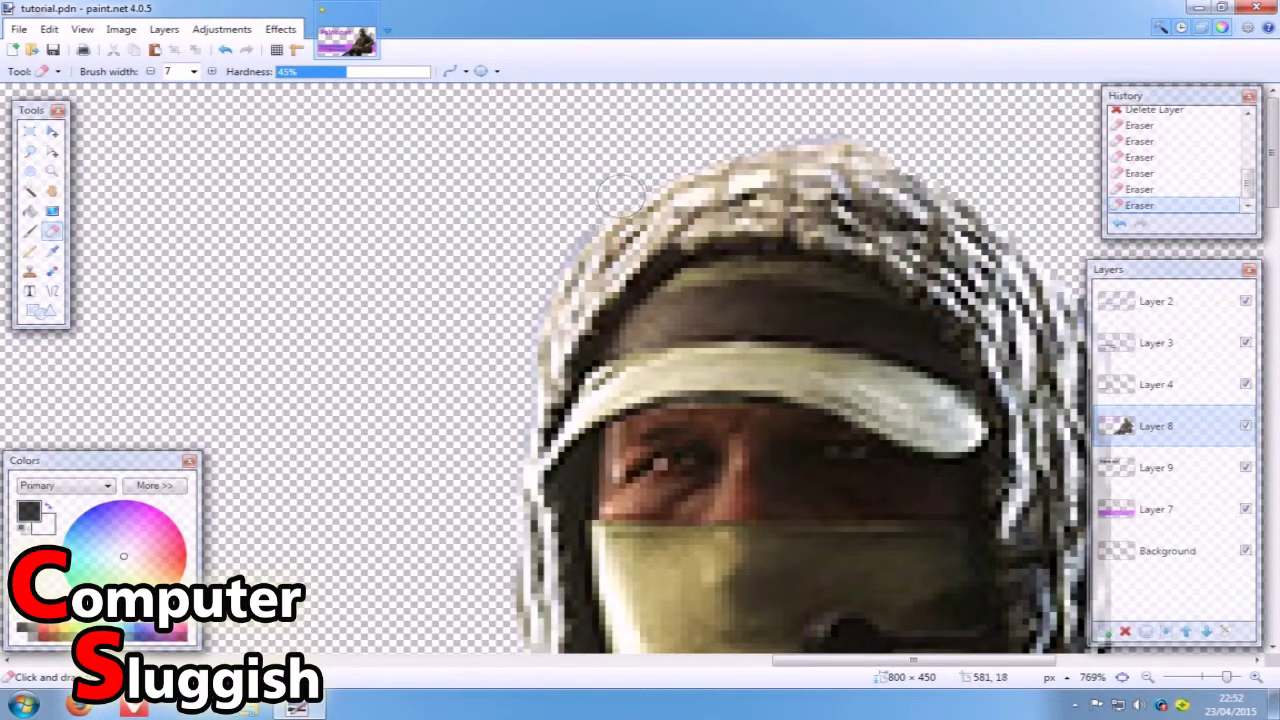
{"action": "left_click_drag", "start_coordinate": [570, 225], "coordinate": [520, 310]}
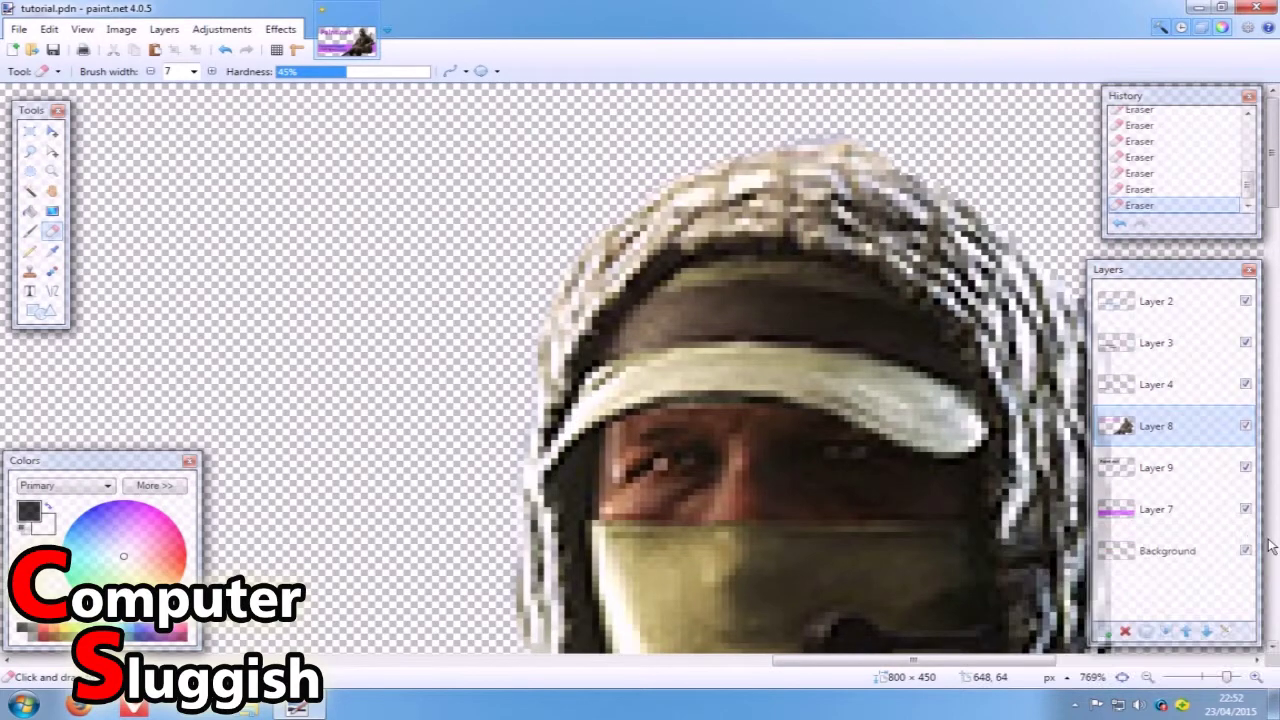
{"action": "scroll", "coordinate": [857, 363], "scroll_direction": "down", "scroll_amount": 2}
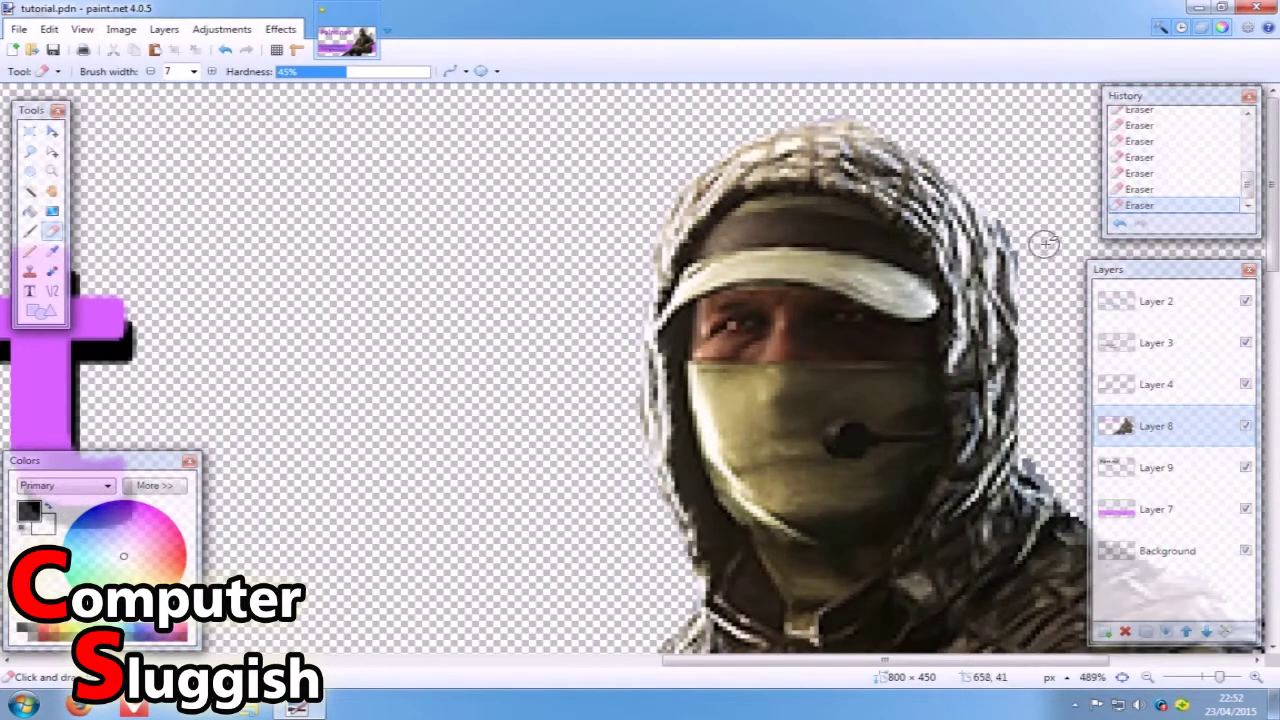
{"action": "scroll", "coordinate": [988, 388], "scroll_direction": "up", "scroll_amount": 2}
{"action": "scroll", "coordinate": [930, 655], "scroll_direction": "right", "scroll_amount": 3}
{"action": "scroll", "coordinate": [763, 357], "scroll_direction": "up", "scroll_amount": 3}
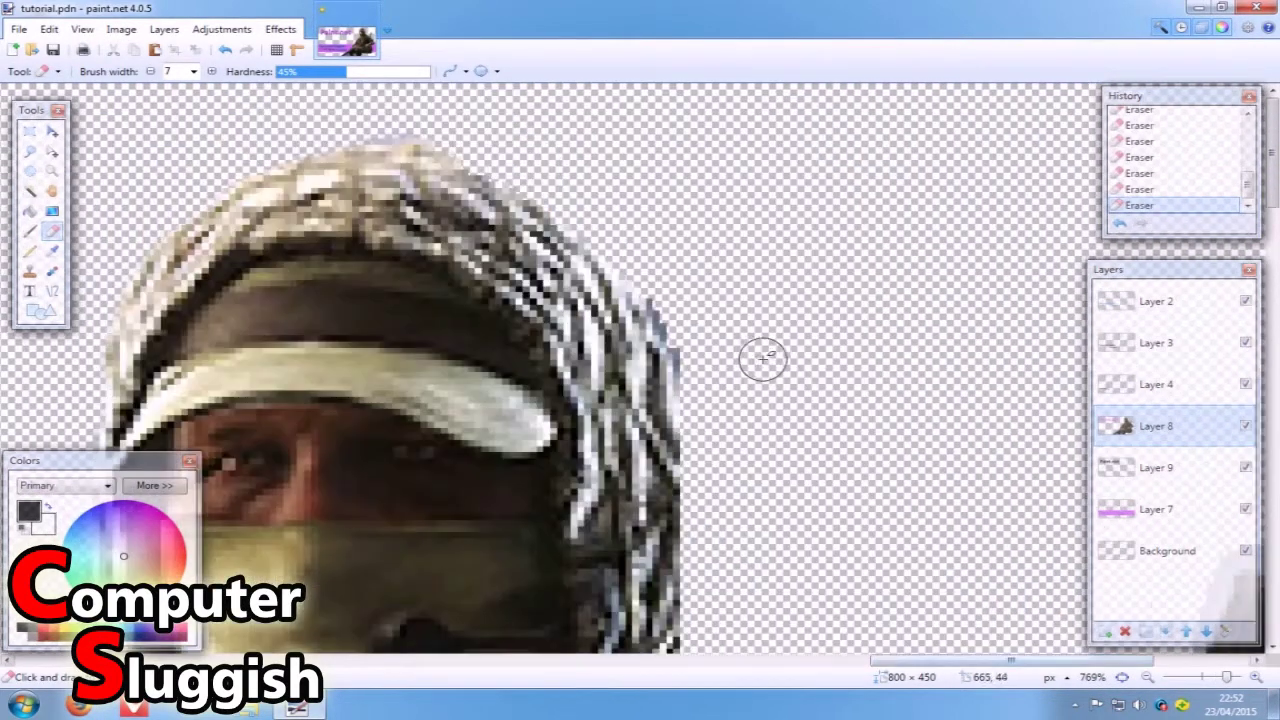
{"action": "left_click_drag", "start_coordinate": [648, 278], "coordinate": [713, 389]}
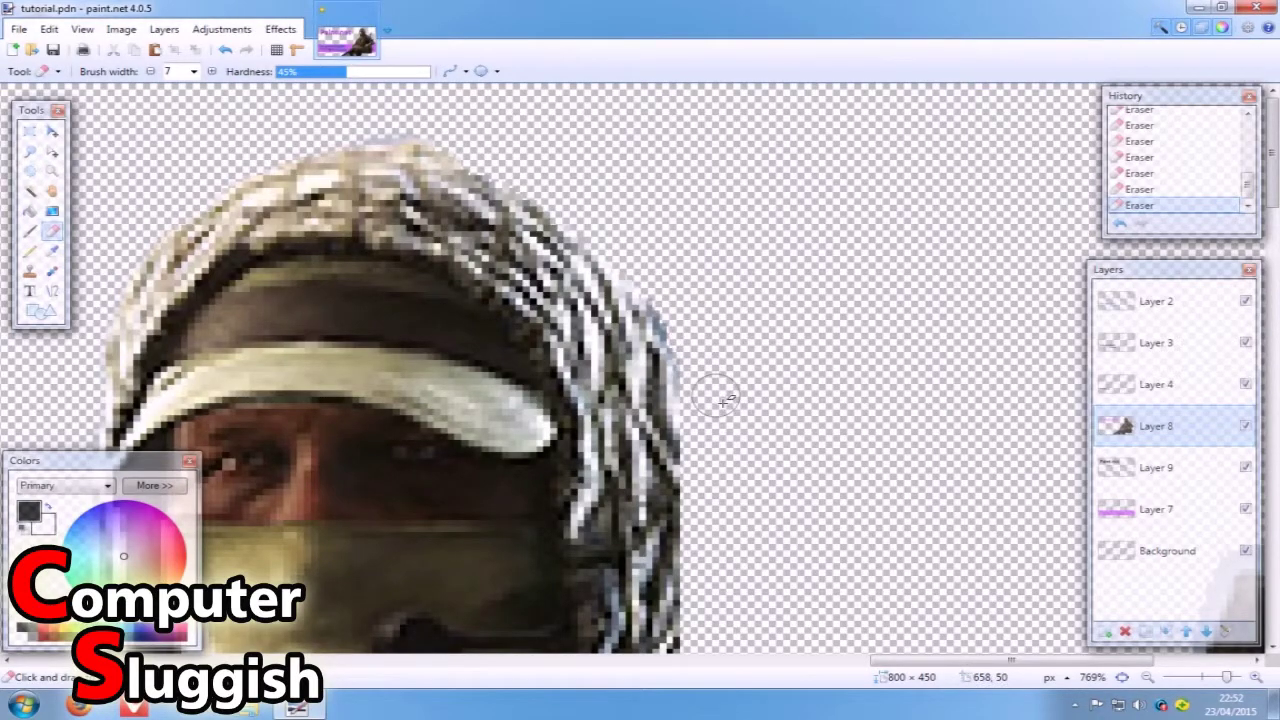
{"action": "scroll", "coordinate": [713, 389], "scroll_direction": "down", "scroll_amount": 5}
{"action": "scroll", "coordinate": [895, 515], "scroll_direction": "down", "scroll_amount": 4}
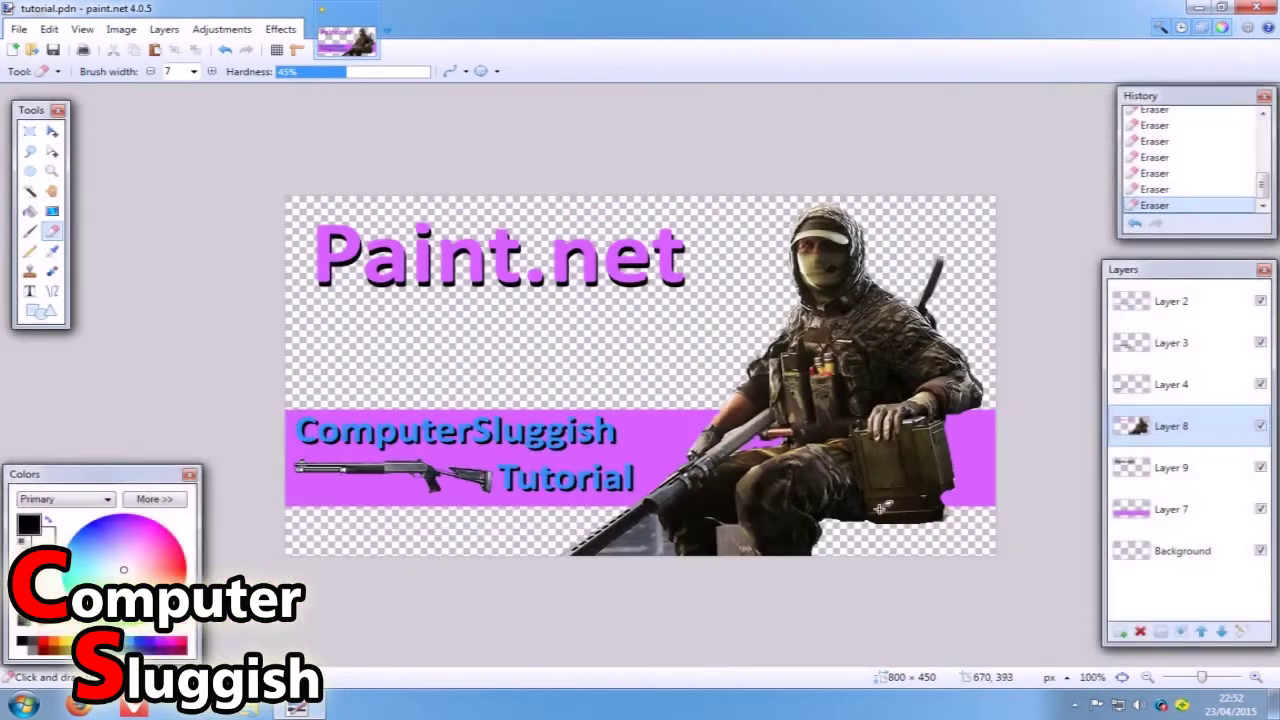
{"action": "scroll", "coordinate": [893, 500], "scroll_direction": "up", "scroll_amount": 4}
{"action": "scroll", "coordinate": [893, 468], "scroll_direction": "up", "scroll_amount": 5}
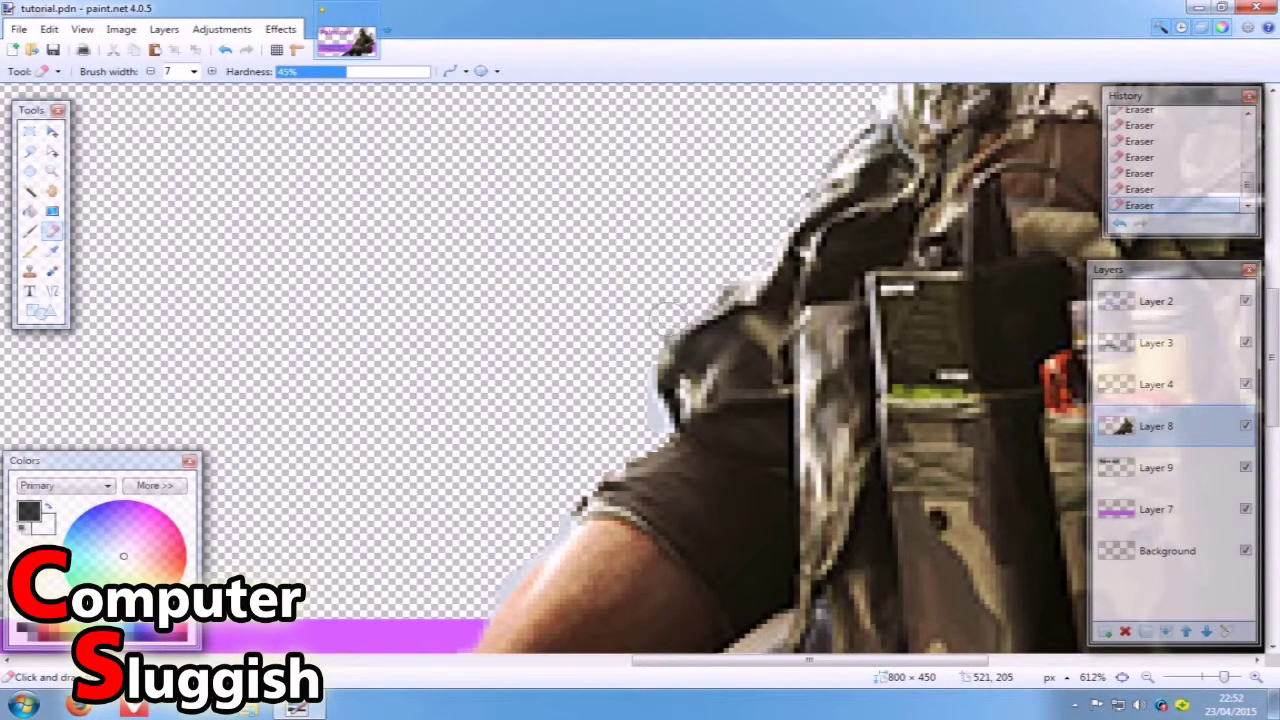
Step: Erase the whitish fringe along the soldier's arm edge
{"action": "mouse_move", "coordinate": [634, 351]}
{"action": "left_mouse_down"}
{"action": "mouse_move", "coordinate": [648, 424]}
{"action": "mouse_move", "coordinate": [640, 397]}
{"action": "left_mouse_up"}
{"action": "scroll", "coordinate": [563, 437], "scroll_direction": "down", "scroll_amount": 3}
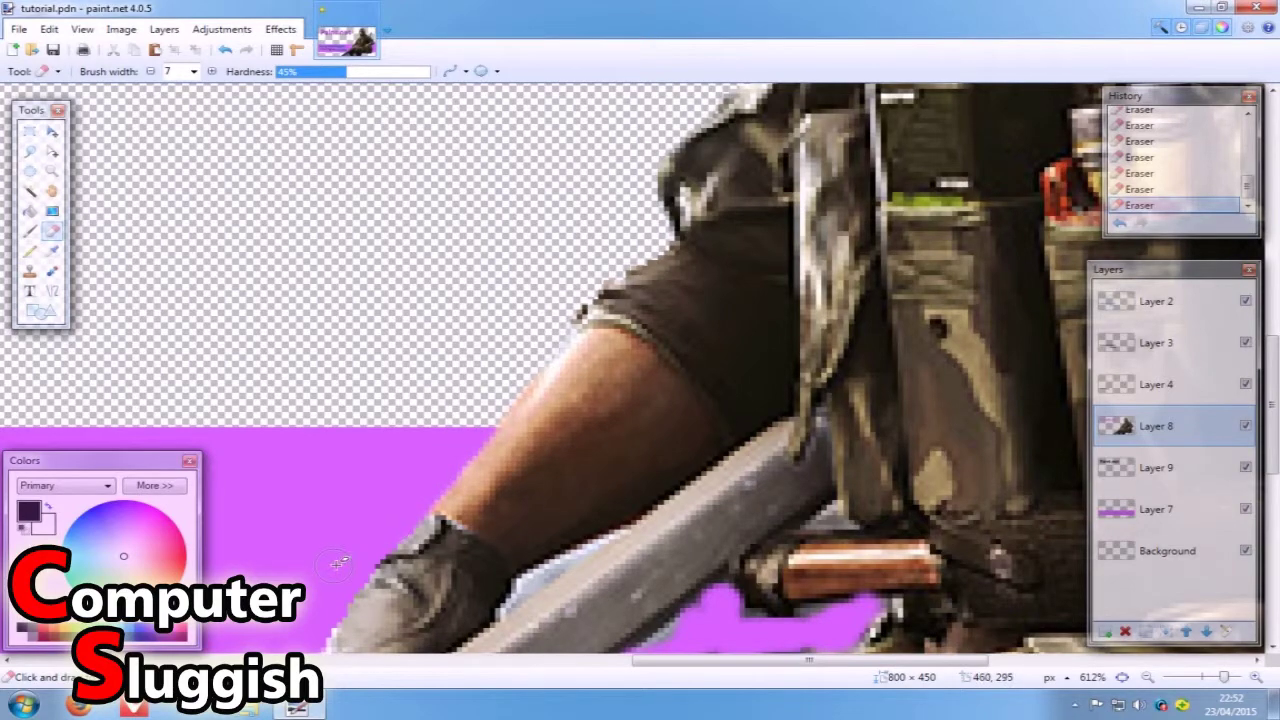
{"action": "scroll", "coordinate": [523, 506], "scroll_direction": "down", "scroll_amount": 6}
{"action": "scroll", "coordinate": [523, 506], "scroll_direction": "up", "scroll_amount": 2}
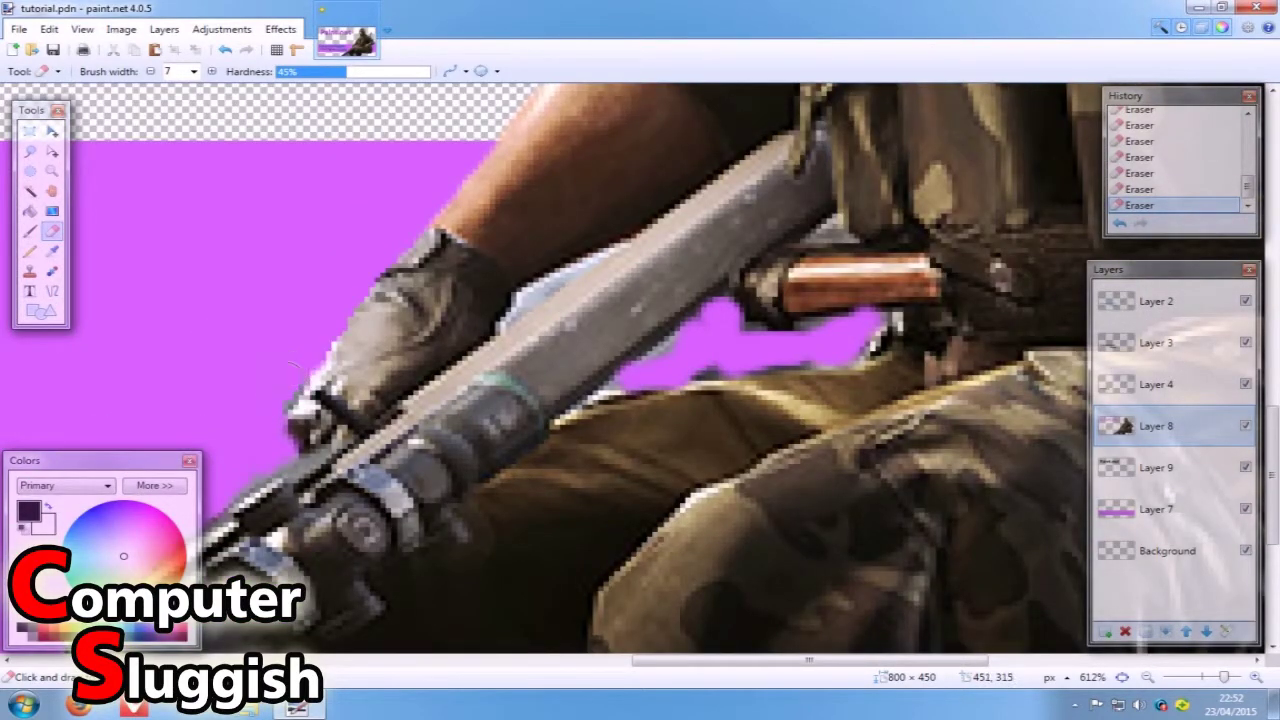
{"action": "scroll", "coordinate": [360, 452], "scroll_direction": "down", "scroll_amount": 3}
{"action": "scroll", "coordinate": [480, 430], "scroll_direction": "up", "scroll_amount": 3}
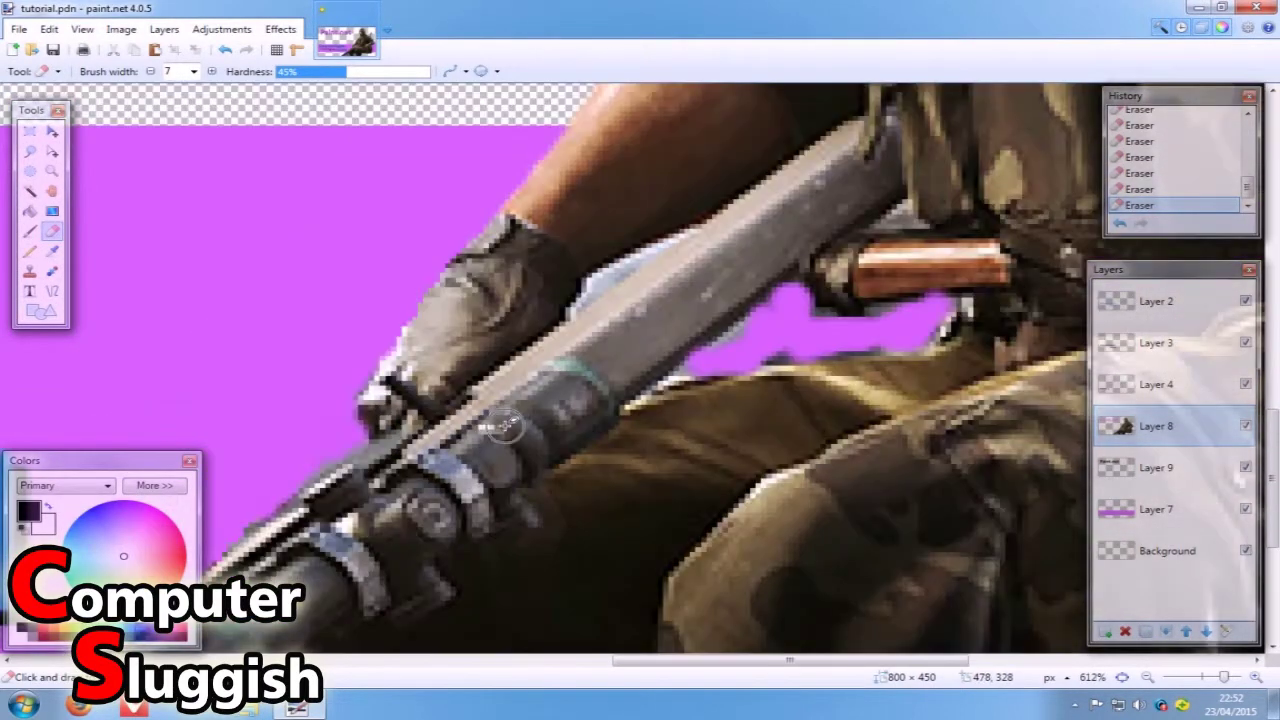
{"action": "scroll", "coordinate": [550, 590], "scroll_direction": "left", "scroll_amount": 5}
{"action": "scroll", "coordinate": [695, 318], "scroll_direction": "down", "scroll_amount": 2}
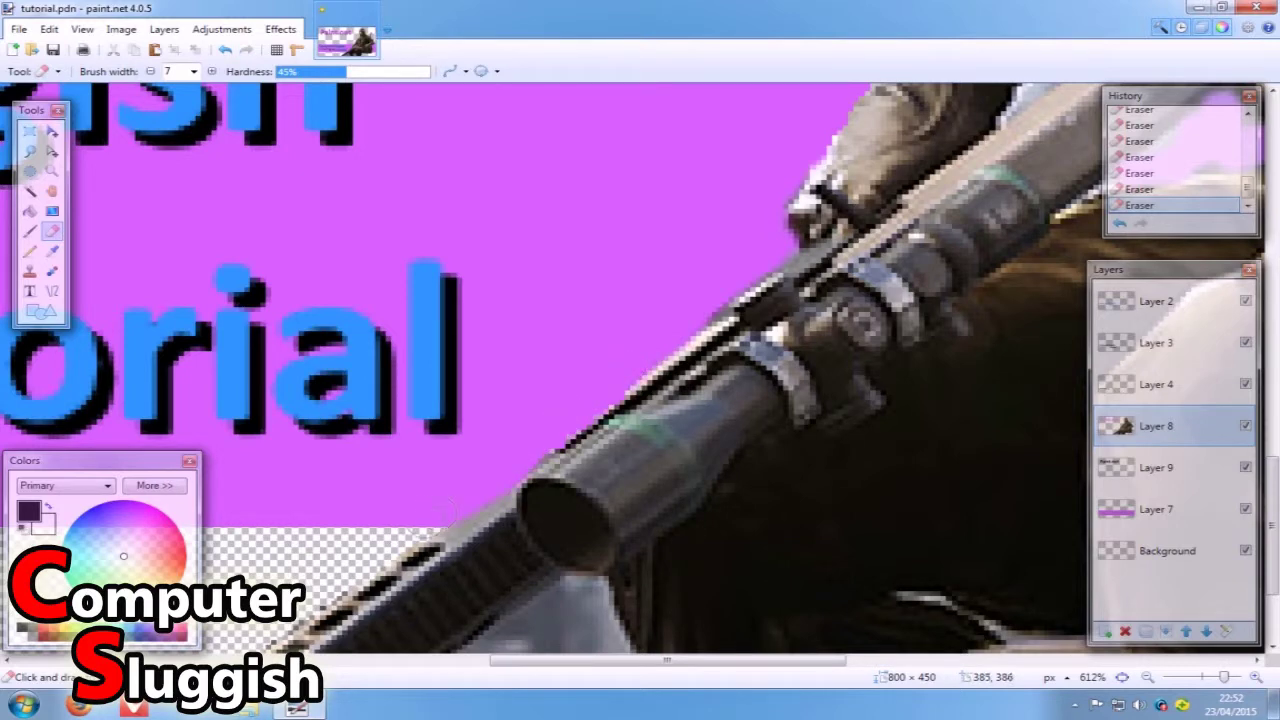
{"action": "scroll", "coordinate": [450, 518], "scroll_direction": "down", "scroll_amount": 4}
Step: Erase the grey background patch beneath the rifle barrel, then zoom back out
{"action": "left_click_drag", "start_coordinate": [522, 662], "coordinate": [384, 665]}
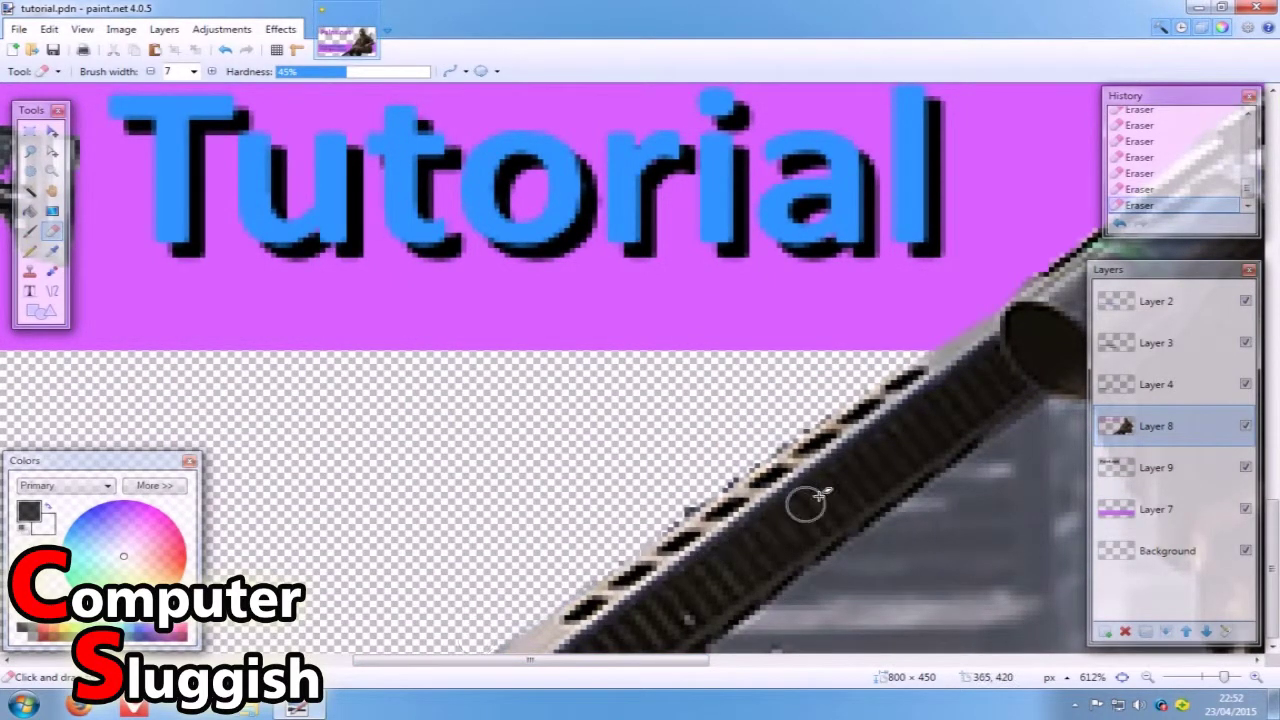
{"action": "scroll", "coordinate": [1000, 477], "scroll_direction": "down", "scroll_amount": 4}
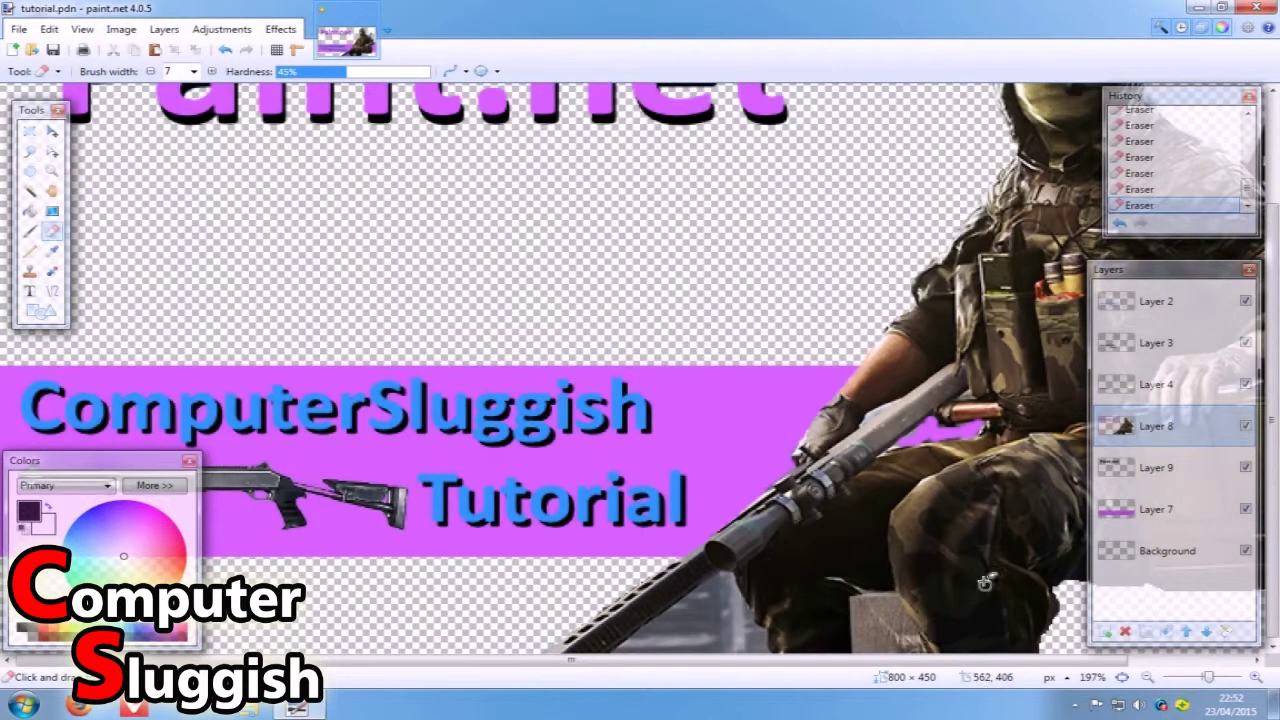
{"action": "scroll", "coordinate": [829, 586], "scroll_direction": "up", "scroll_amount": 1}
{"action": "scroll", "coordinate": [523, 486], "scroll_direction": "up", "scroll_amount": 1}
{"action": "scroll", "coordinate": [453, 570], "scroll_direction": "up", "scroll_amount": 1}
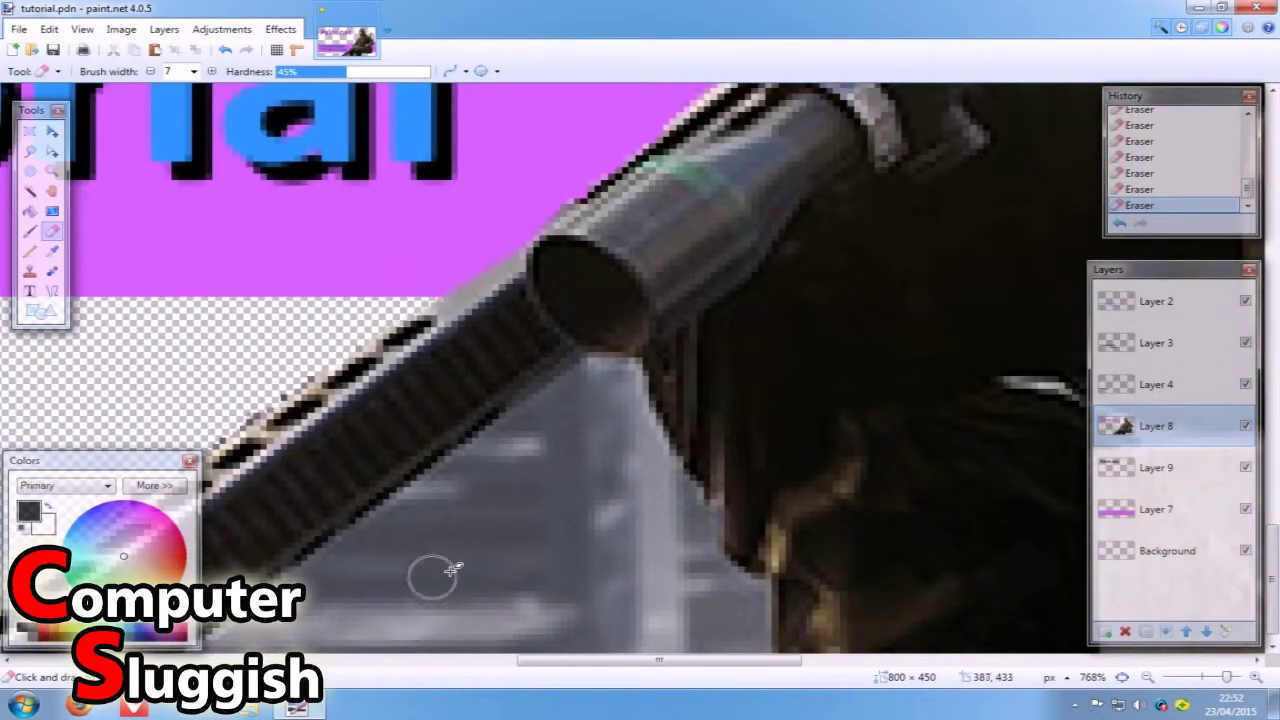
{"action": "scroll", "coordinate": [453, 570], "scroll_direction": "down", "scroll_amount": 1}
{"action": "left_click_drag", "start_coordinate": [594, 662], "coordinate": [556, 662]}
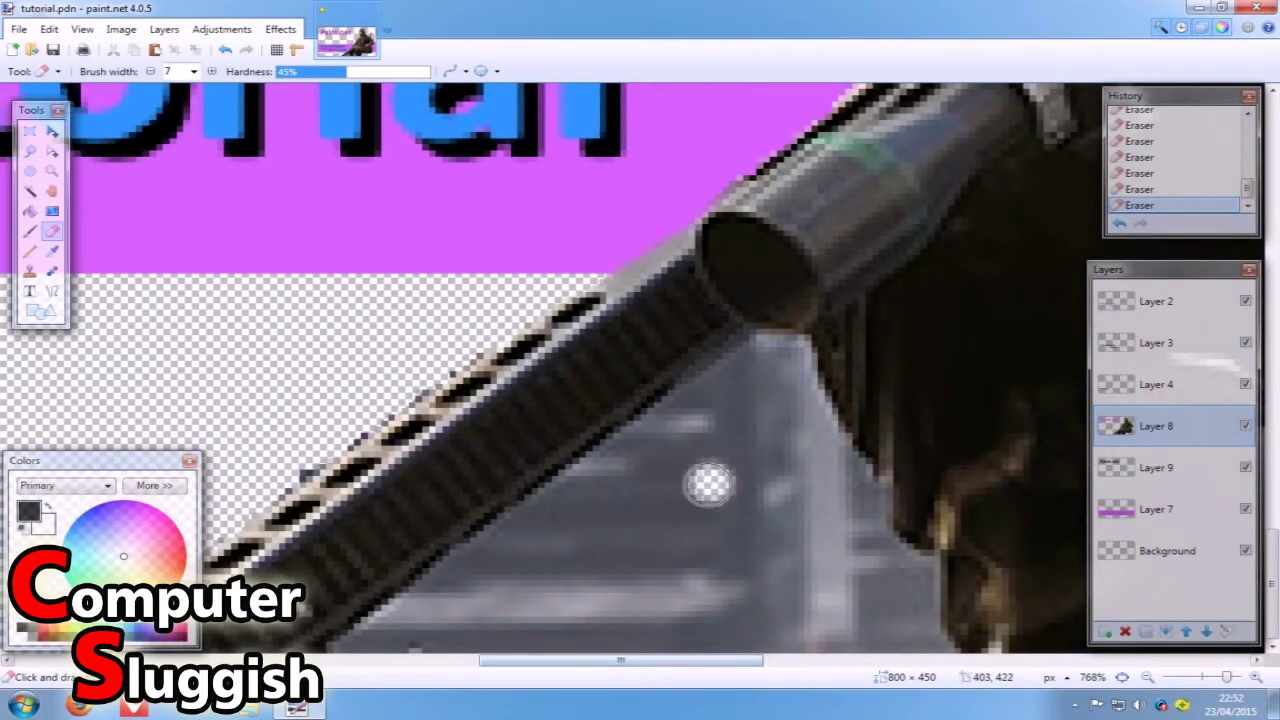
{"action": "mouse_move", "coordinate": [709, 485]}
{"action": "left_mouse_down"}
{"action": "mouse_move", "coordinate": [662, 514]}
{"action": "mouse_move", "coordinate": [654, 504]}
{"action": "mouse_move", "coordinate": [769, 461]}
{"action": "mouse_move", "coordinate": [552, 601]}
{"action": "mouse_move", "coordinate": [564, 584]}
{"action": "mouse_move", "coordinate": [393, 646]}
{"action": "mouse_move", "coordinate": [509, 526]}
{"action": "mouse_move", "coordinate": [679, 406]}
{"action": "mouse_move", "coordinate": [790, 355]}
{"action": "mouse_move", "coordinate": [796, 398]}
{"action": "mouse_move", "coordinate": [865, 502]}
{"action": "mouse_move", "coordinate": [866, 564]}
{"action": "mouse_move", "coordinate": [913, 577]}
{"action": "mouse_move", "coordinate": [923, 629]}
{"action": "mouse_move", "coordinate": [811, 549]}
{"action": "mouse_move", "coordinate": [783, 626]}
{"action": "mouse_move", "coordinate": [795, 629]}
{"action": "mouse_move", "coordinate": [833, 601]}
{"action": "mouse_move", "coordinate": [732, 629]}
{"action": "mouse_move", "coordinate": [672, 602]}
{"action": "mouse_move", "coordinate": [567, 712]}
{"action": "mouse_move", "coordinate": [554, 706]}
{"action": "mouse_move", "coordinate": [572, 629]}
{"action": "mouse_move", "coordinate": [592, 626]}
{"action": "mouse_move", "coordinate": [424, 639]}
{"action": "mouse_move", "coordinate": [449, 634]}
{"action": "mouse_move", "coordinate": [754, 403]}
{"action": "mouse_move", "coordinate": [750, 423]}
{"action": "mouse_move", "coordinate": [830, 524]}
{"action": "mouse_move", "coordinate": [795, 496]}
{"action": "mouse_move", "coordinate": [730, 514]}
{"action": "mouse_move", "coordinate": [679, 614]}
{"action": "mouse_move", "coordinate": [693, 572]}
{"action": "mouse_move", "coordinate": [756, 621]}
{"action": "mouse_move", "coordinate": [774, 601]}
{"action": "mouse_move", "coordinate": [690, 560]}
{"action": "left_mouse_up"}
{"action": "scroll", "coordinate": [688, 561], "scroll_direction": "down", "scroll_amount": 4}
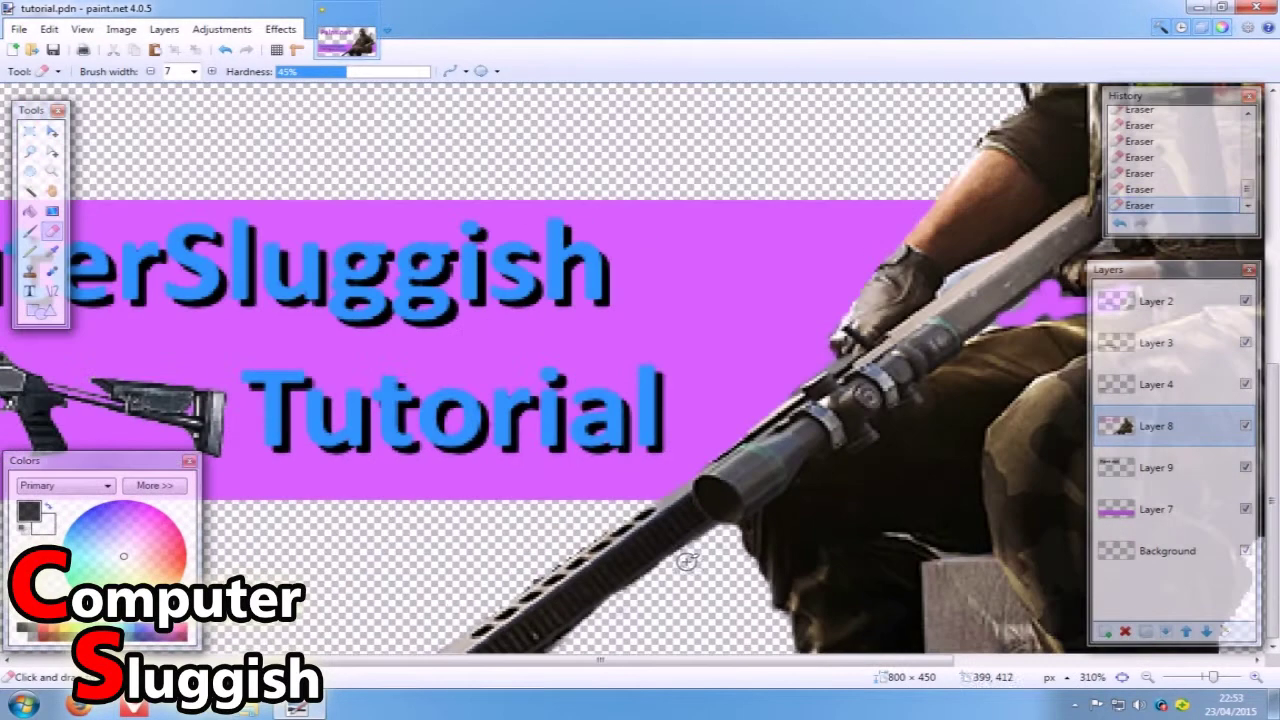
{"action": "scroll", "coordinate": [720, 566], "scroll_direction": "down", "scroll_amount": 6}
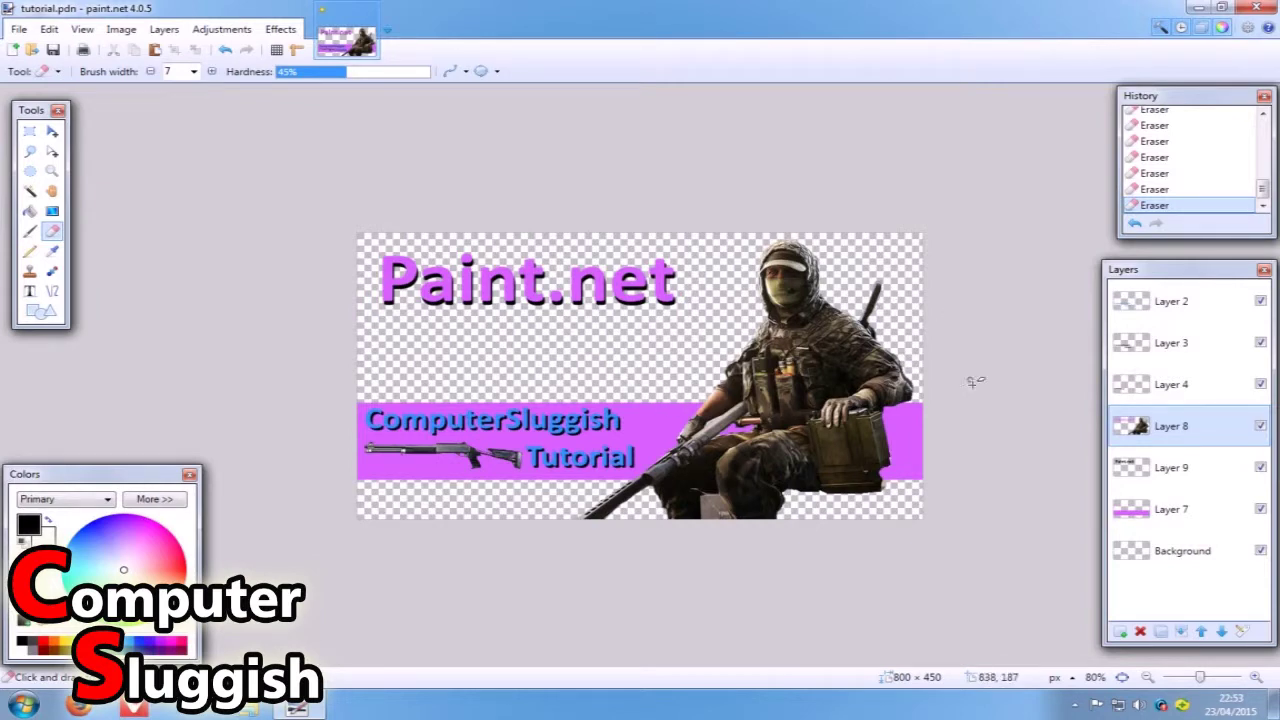
Step: Erase the light halo above the soldier's sword tip
{"action": "scroll", "coordinate": [975, 381], "scroll_direction": "up", "scroll_amount": 6}
{"action": "scroll", "coordinate": [930, 635], "scroll_direction": "right", "scroll_amount": 3}
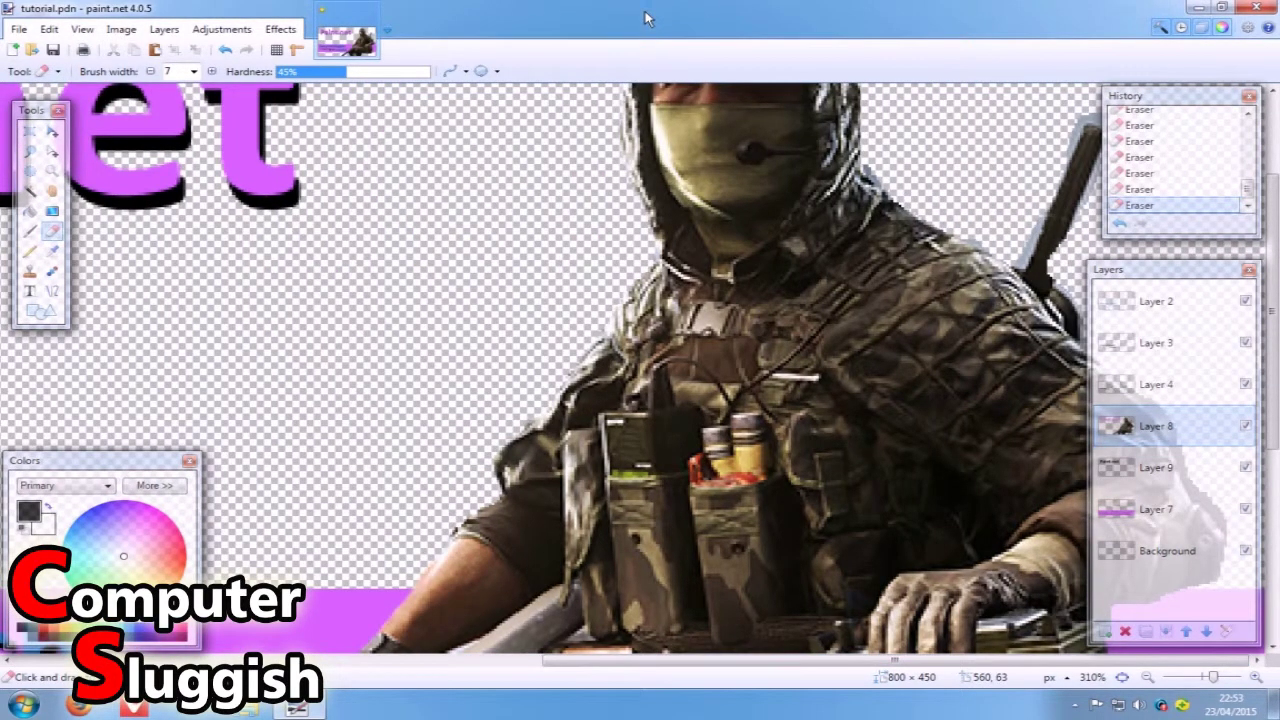
{"action": "scroll", "coordinate": [720, 120], "scroll_direction": "up", "scroll_amount": 3}
{"action": "left_click_drag", "start_coordinate": [829, 660], "coordinate": [1147, 640]}
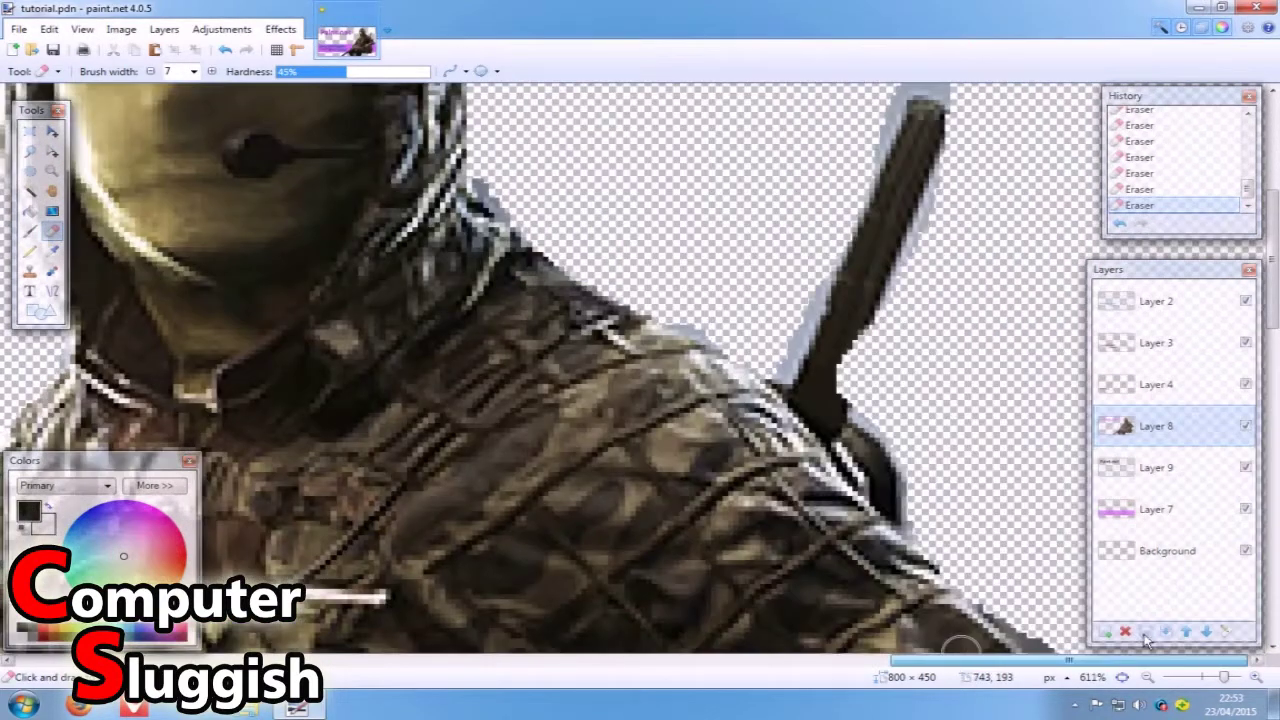
{"action": "scroll", "coordinate": [960, 335], "scroll_direction": "up", "scroll_amount": 3}
{"action": "scroll", "coordinate": [963, 320], "scroll_direction": "down", "scroll_amount": 2}
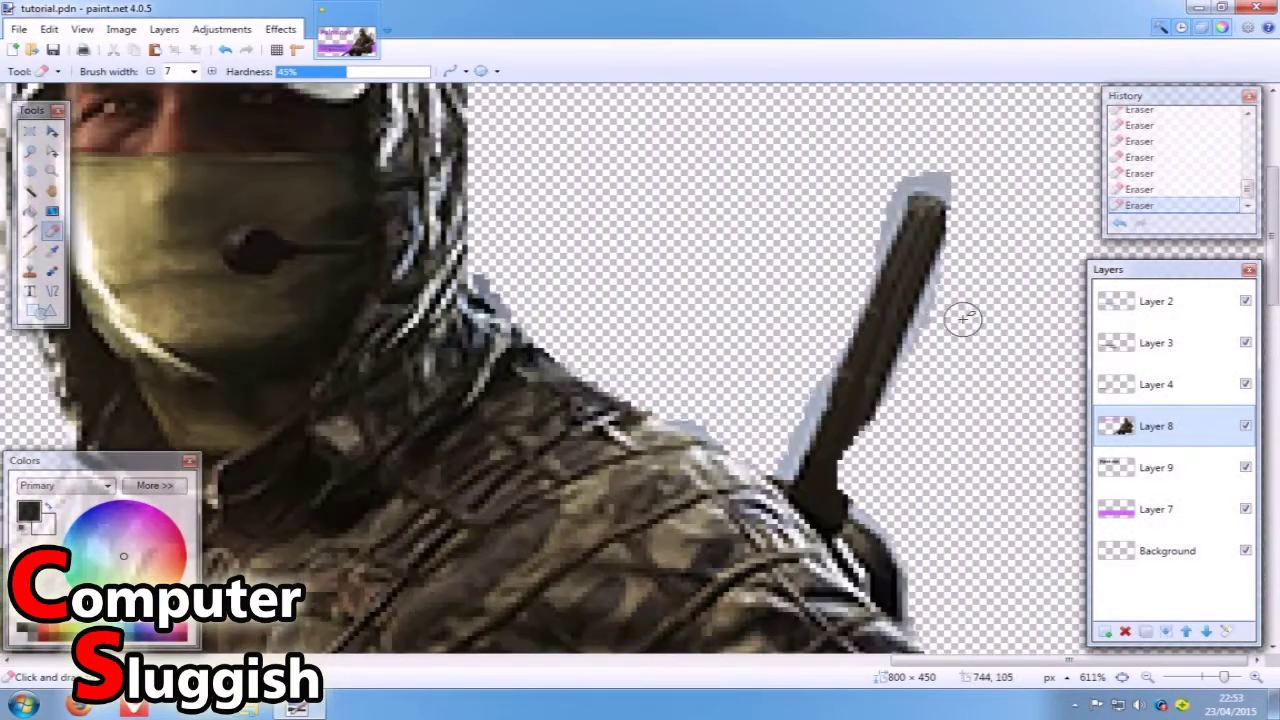
{"action": "mouse_move", "coordinate": [957, 186]}
{"action": "left_mouse_down"}
{"action": "mouse_move", "coordinate": [908, 175]}
{"action": "mouse_move", "coordinate": [880, 200]}
{"action": "mouse_move", "coordinate": [772, 458]}
{"action": "mouse_move", "coordinate": [533, 343]}
{"action": "mouse_move", "coordinate": [482, 273]}
{"action": "mouse_move", "coordinate": [510, 290]}
{"action": "mouse_move", "coordinate": [994, 231]}
{"action": "mouse_move", "coordinate": [958, 262]}
{"action": "mouse_move", "coordinate": [905, 393]}
{"action": "left_mouse_up"}
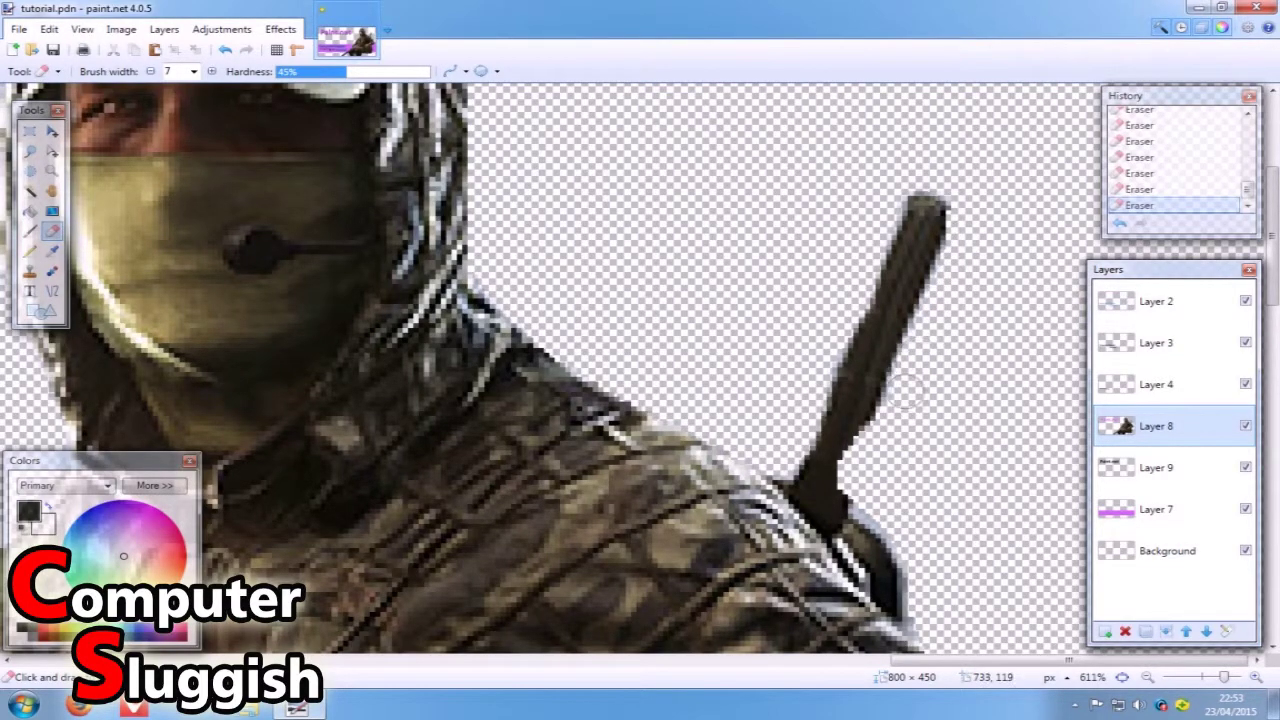
{"action": "scroll", "coordinate": [991, 423], "scroll_direction": "down", "scroll_amount": 5}
{"action": "scroll", "coordinate": [996, 421], "scroll_direction": "up", "scroll_amount": 3}
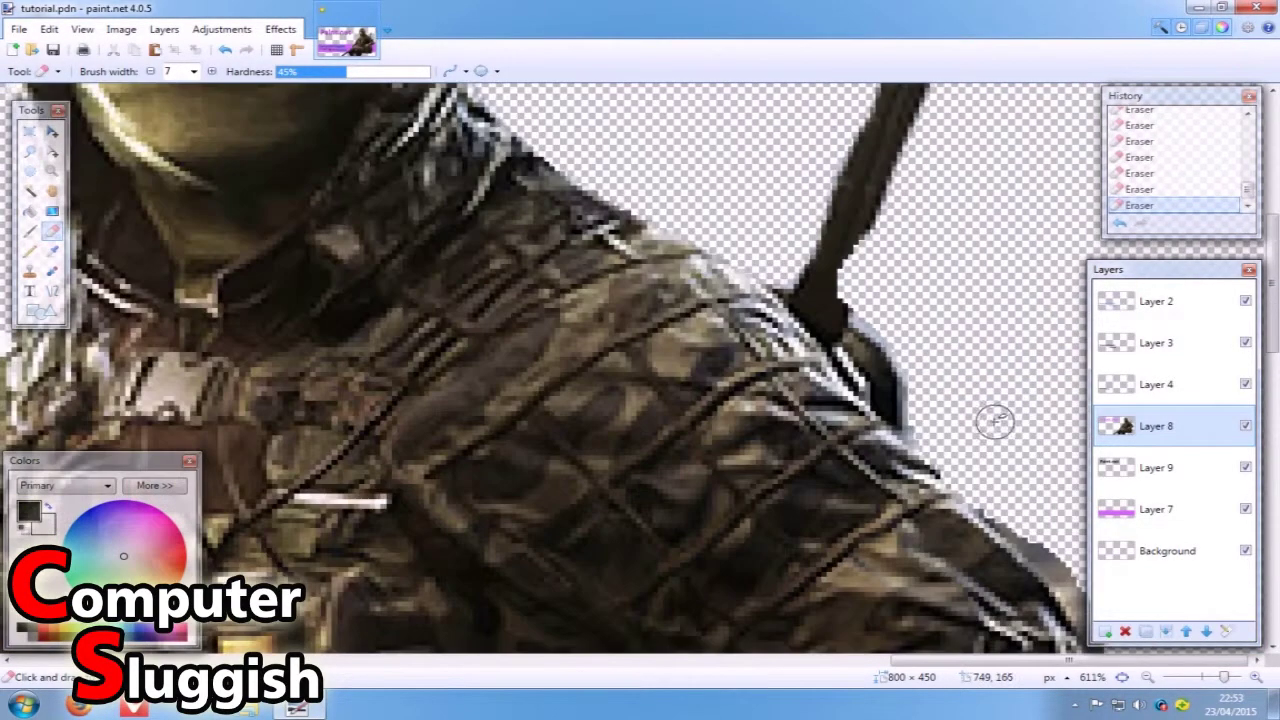
Step: Erase the halo along the armour's right edge, undo the last stroke, and refit the view
{"action": "mouse_move", "coordinate": [996, 421]}
{"action": "left_mouse_down"}
{"action": "mouse_move", "coordinate": [923, 424]}
{"action": "mouse_move", "coordinate": [935, 440]}
{"action": "mouse_move", "coordinate": [914, 351]}
{"action": "left_mouse_up"}
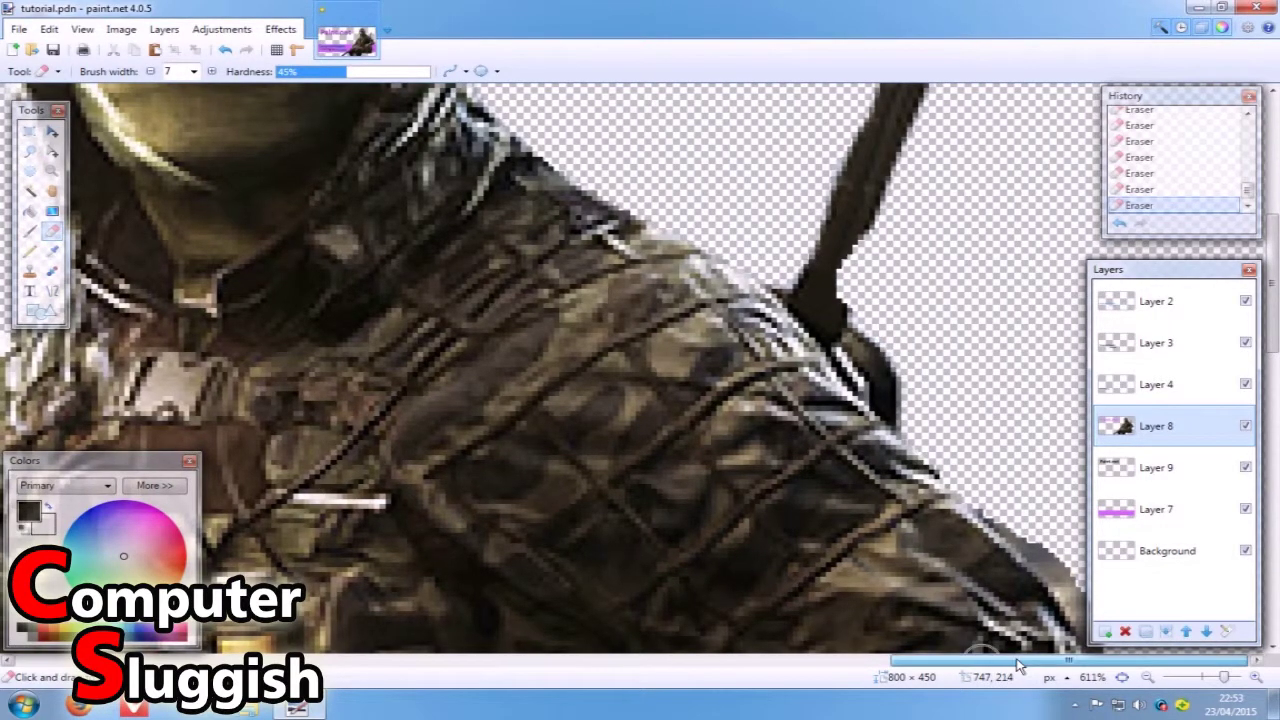
{"action": "scroll", "coordinate": [1019, 601], "scroll_direction": "down", "scroll_amount": 3}
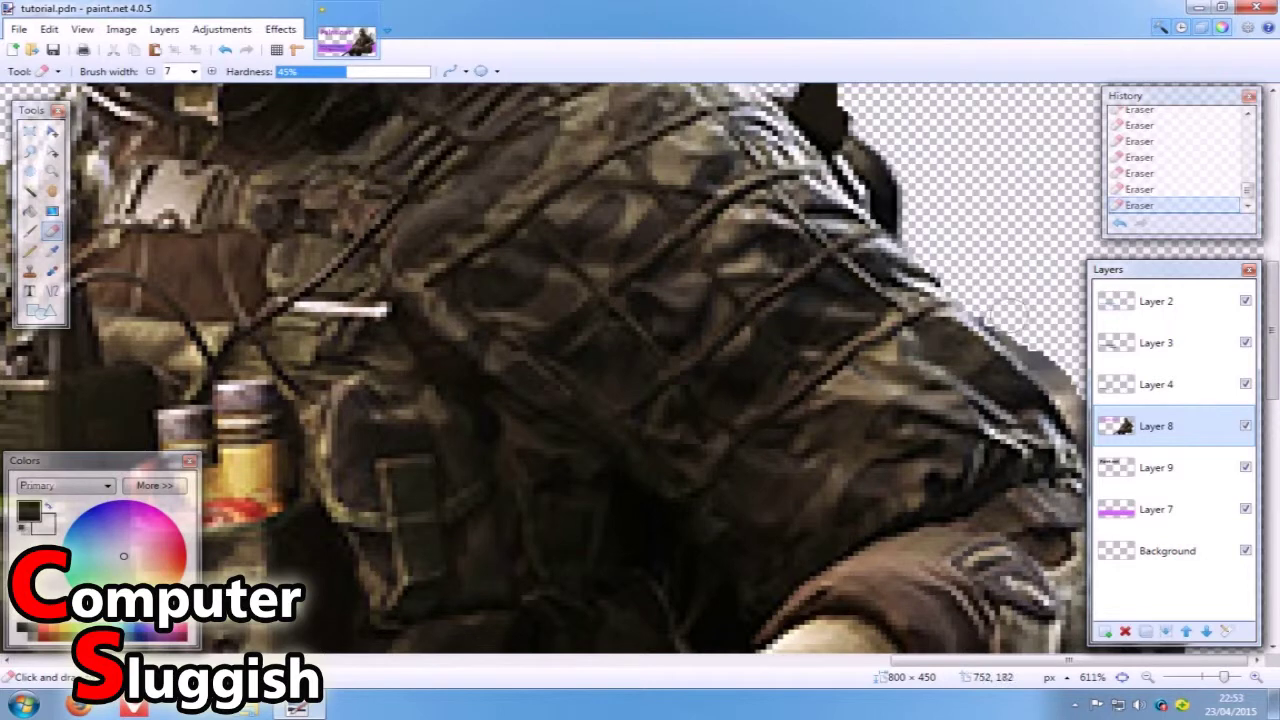
{"action": "mouse_move", "coordinate": [1008, 315]}
{"action": "left_mouse_down"}
{"action": "mouse_move", "coordinate": [1052, 362]}
{"action": "mouse_move", "coordinate": [1082, 472]}
{"action": "left_mouse_up"}
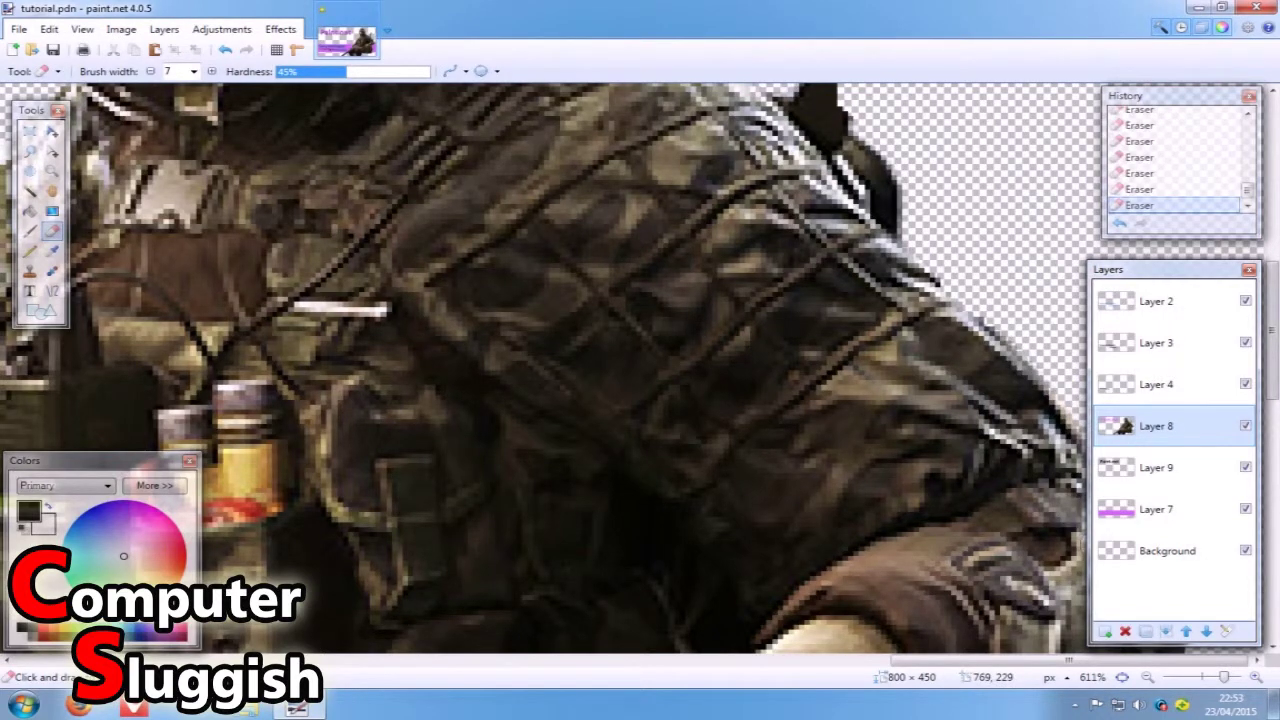
{"action": "scroll", "coordinate": [1070, 610], "scroll_direction": "down", "scroll_amount": 8}
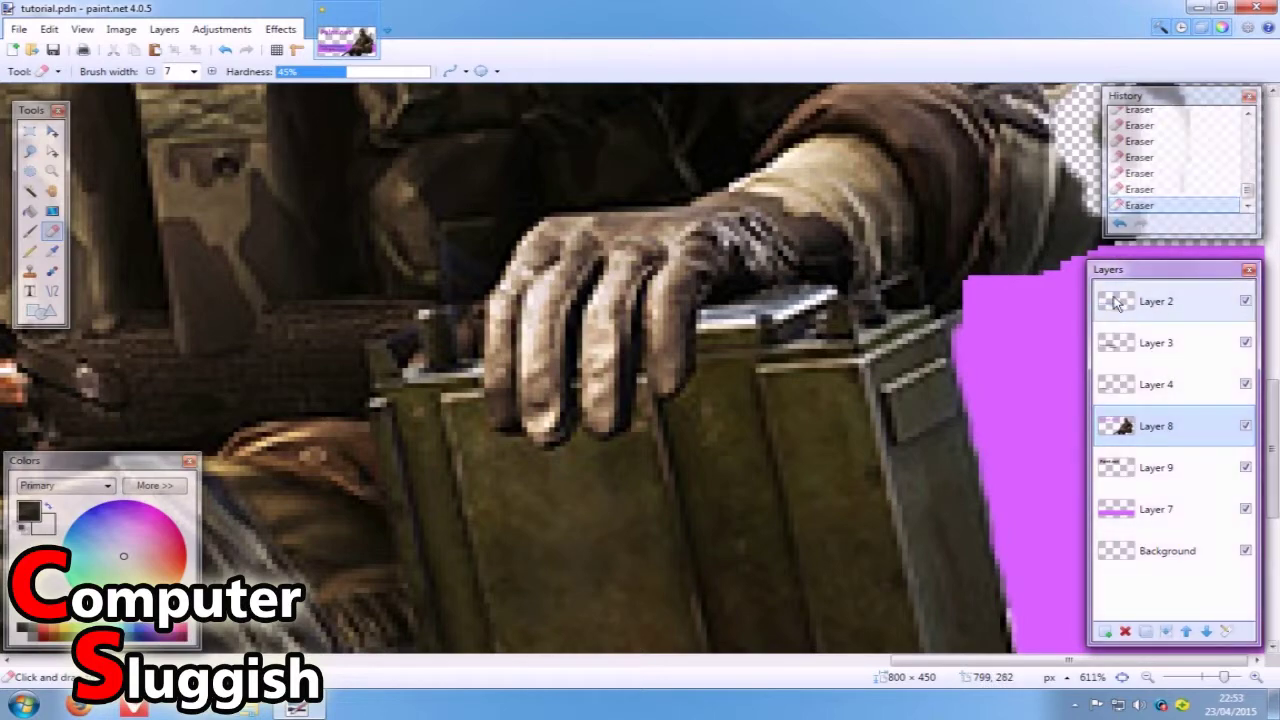
{"action": "key", "text": "ctrl+z"}
{"action": "key", "text": "ctrl+0"}
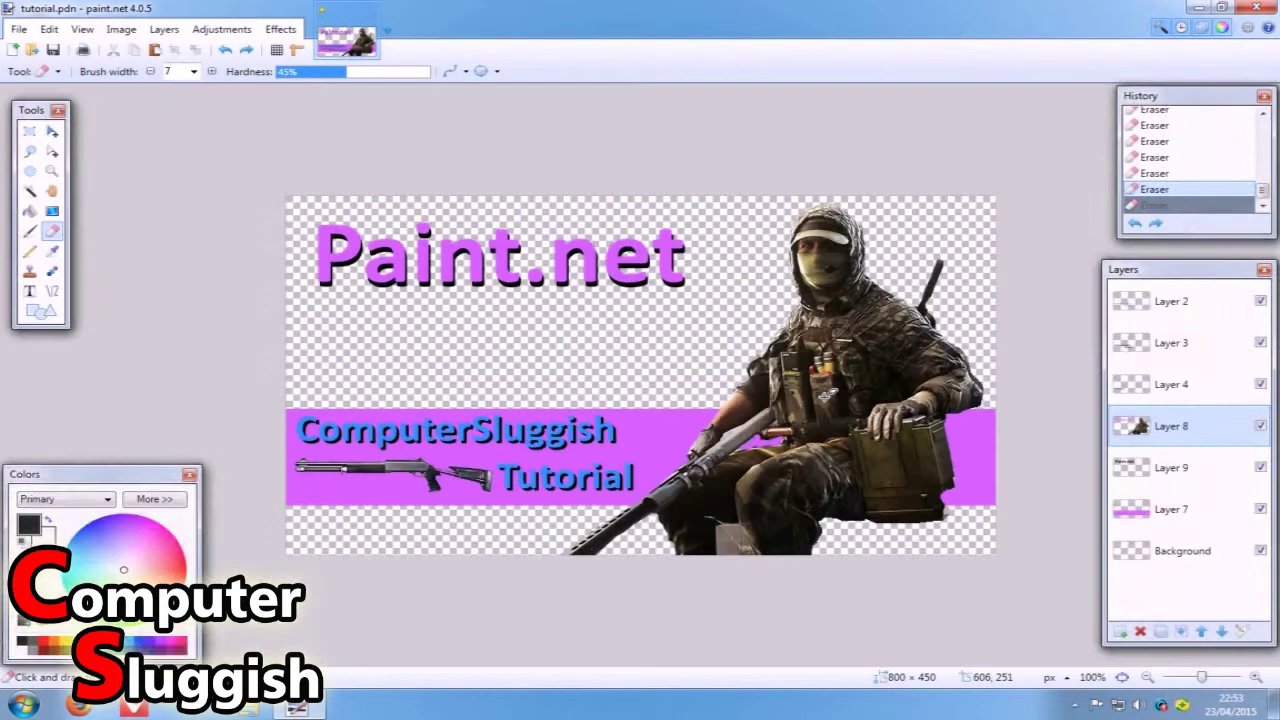
{"action": "key", "text": "ctrl+plus"}
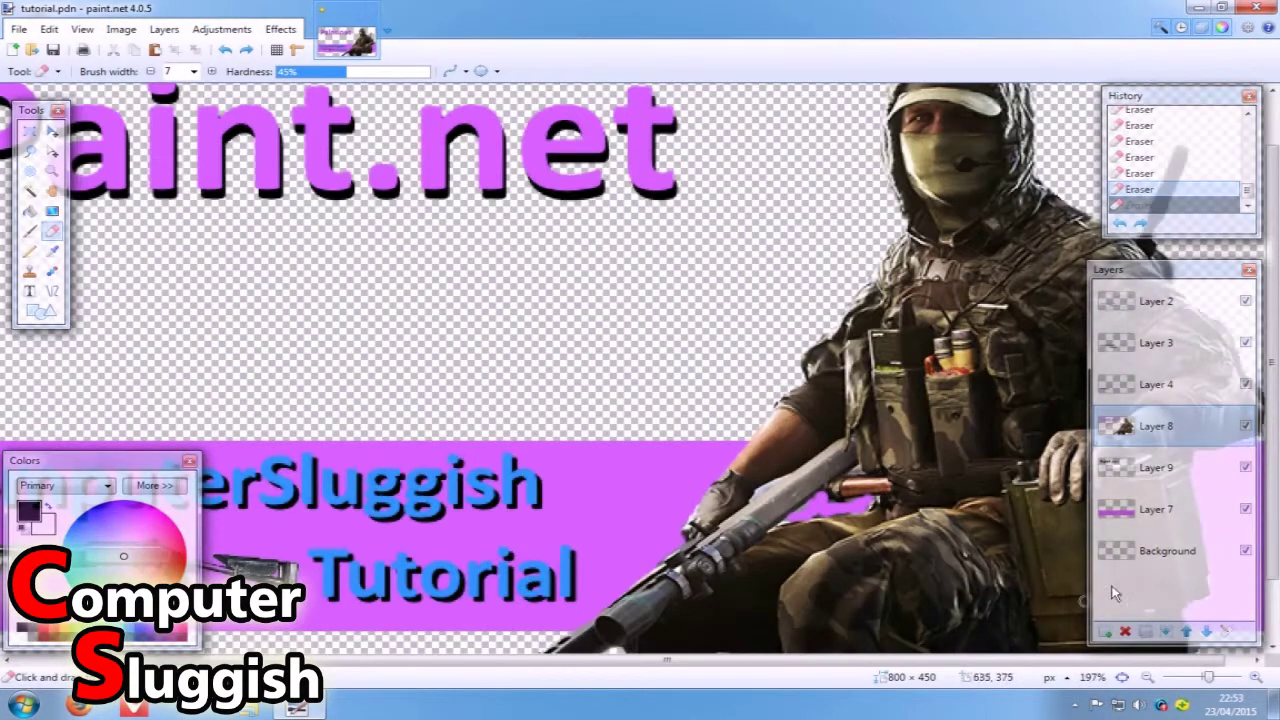
Step: Move the Layers and History windows aside and erase the dark outline along the shoulder
{"action": "left_click_drag", "start_coordinate": [1143, 275], "coordinate": [688, 258]}
{"action": "left_click_drag", "start_coordinate": [1180, 96], "coordinate": [543, 158]}
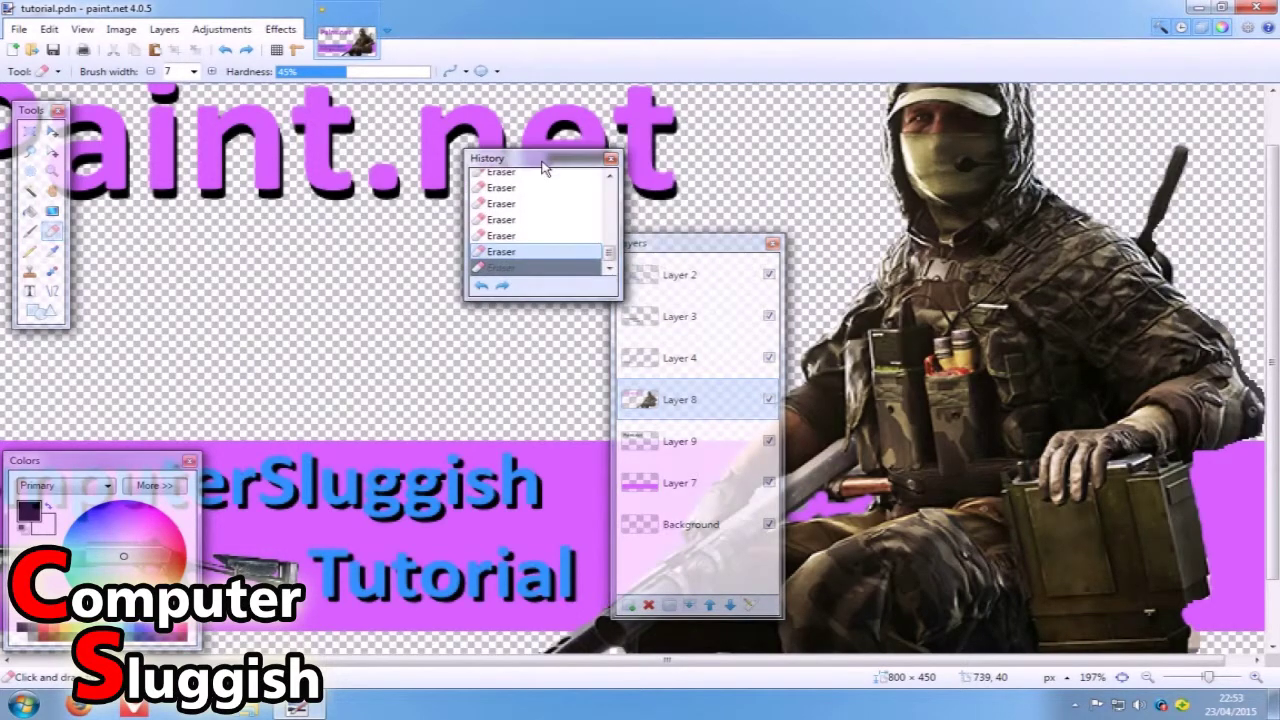
{"action": "left_click_drag", "start_coordinate": [800, 662], "coordinate": [822, 663]}
{"action": "scroll", "coordinate": [1200, 357], "scroll_direction": "up", "scroll_amount": 4}
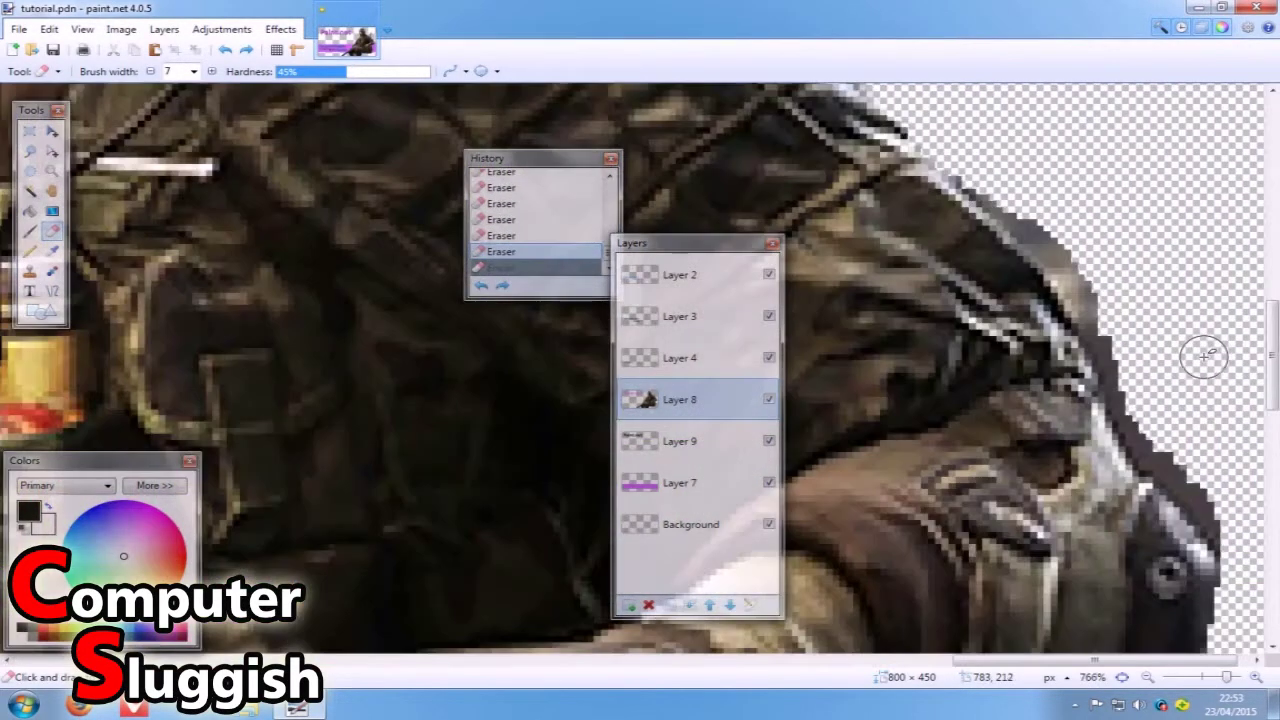
{"action": "mouse_move", "coordinate": [1008, 193]}
{"action": "left_mouse_down"}
{"action": "mouse_move", "coordinate": [1073, 254]}
{"action": "mouse_move", "coordinate": [1160, 435]}
{"action": "mouse_move", "coordinate": [1240, 536]}
{"action": "left_mouse_up"}
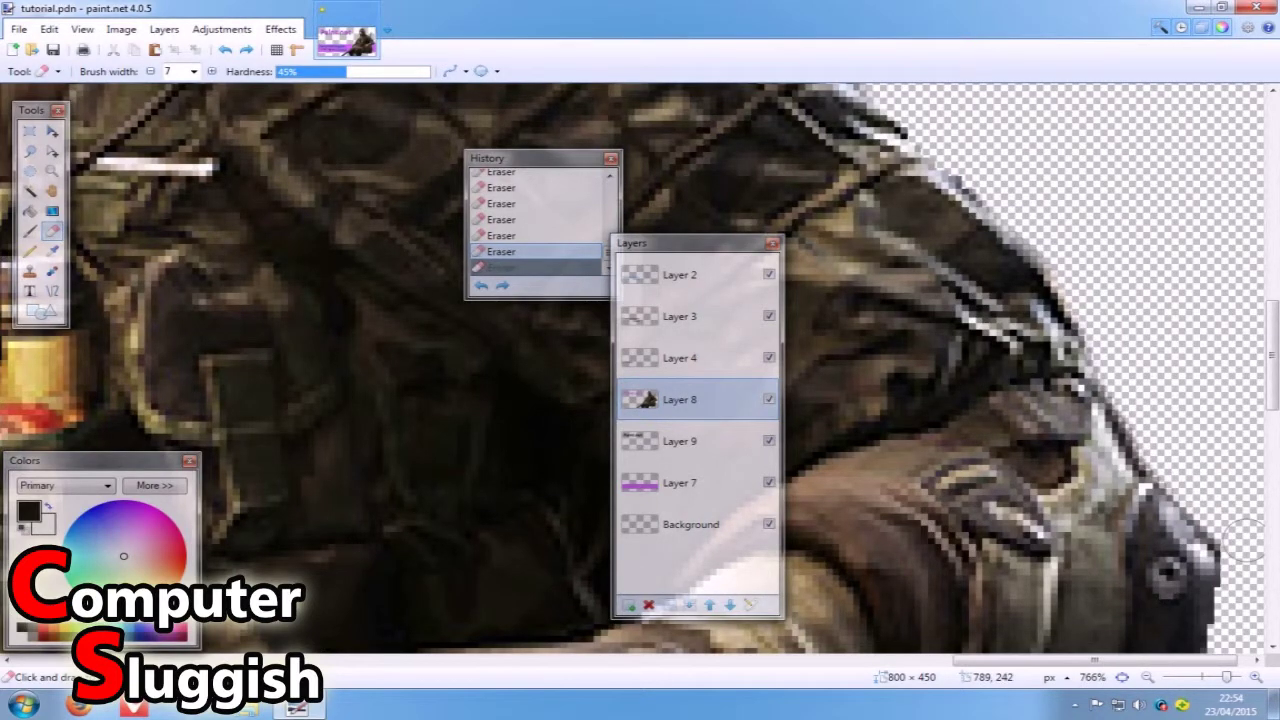
{"action": "scroll", "coordinate": [1000, 180], "scroll_direction": "down", "scroll_amount": 3}
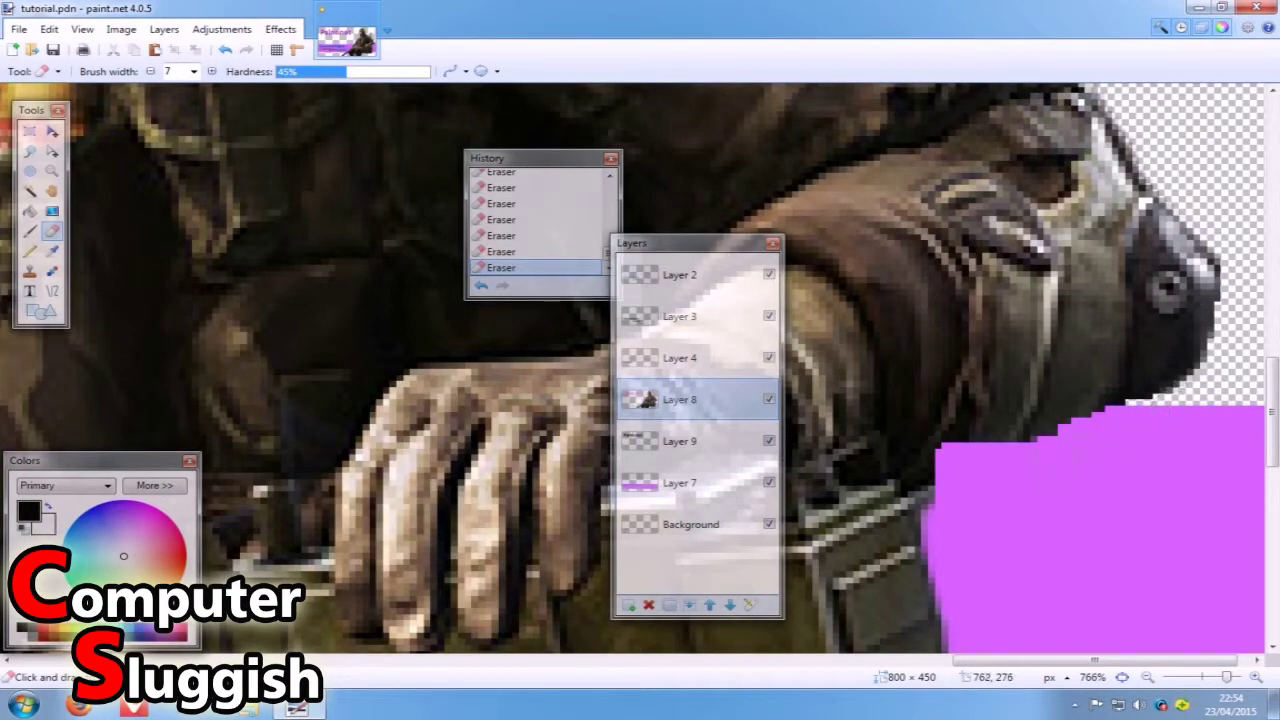
Step: Fit the image to the window, restore the panels, and make the Background layer active
{"action": "key", "text": "ctrl+b"}
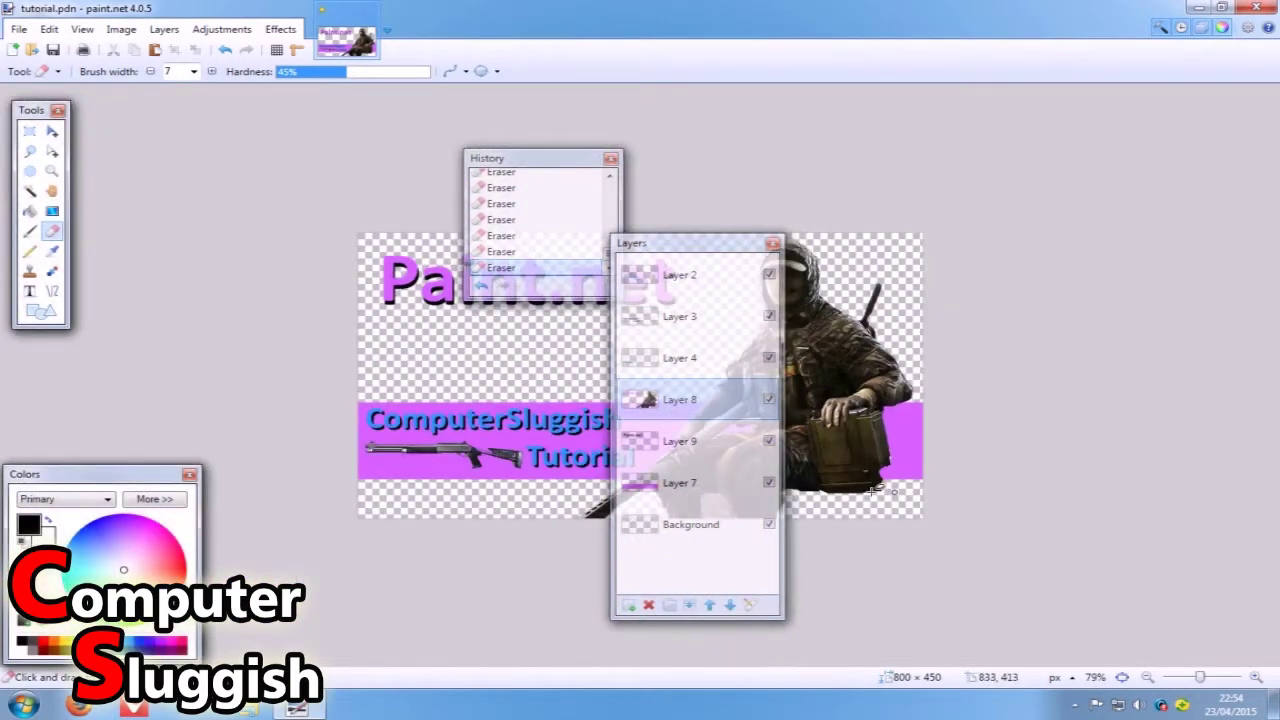
{"action": "left_click_drag", "start_coordinate": [694, 249], "coordinate": [1137, 272]}
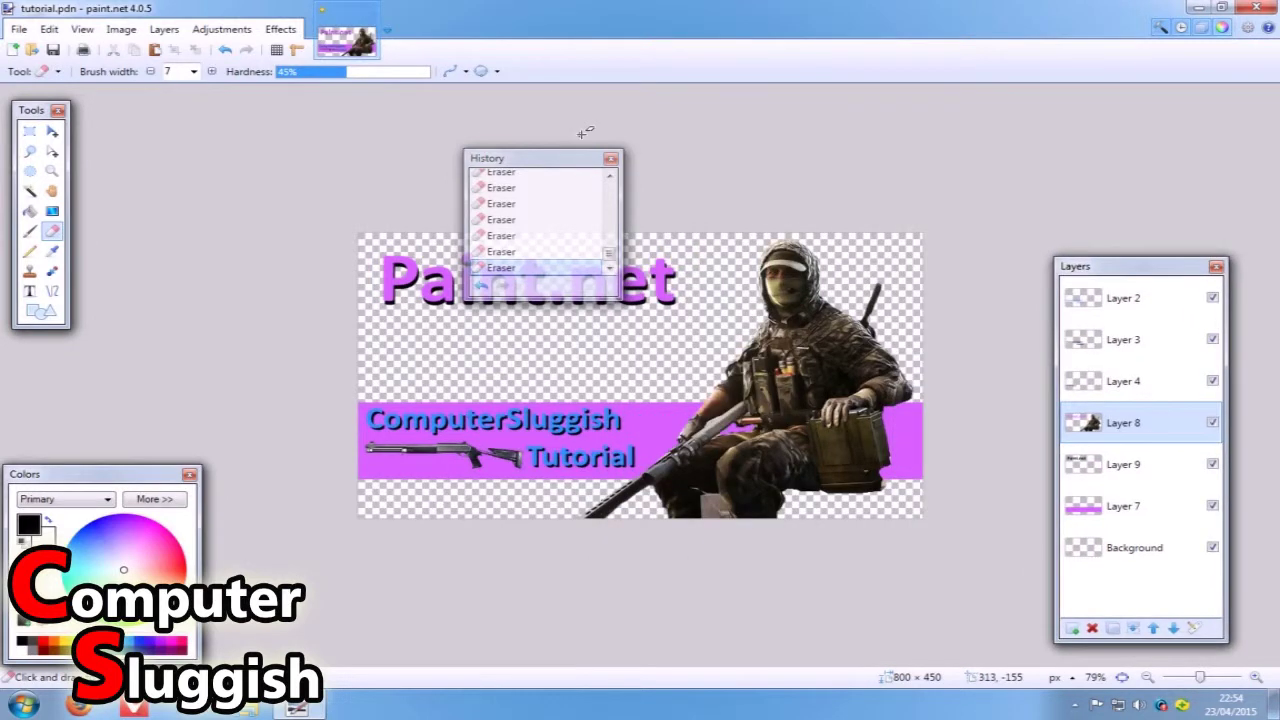
{"action": "left_click_drag", "start_coordinate": [535, 162], "coordinate": [1114, 114]}
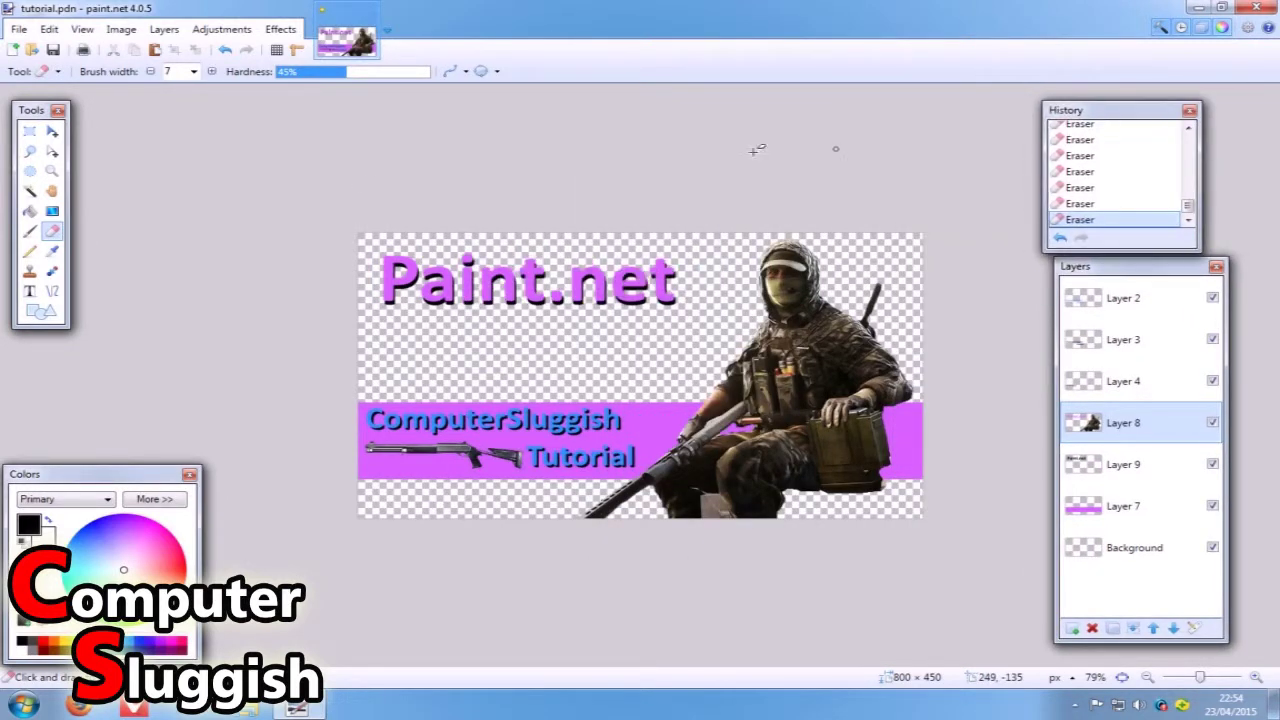
{"action": "left_click", "coordinate": [1145, 564]}
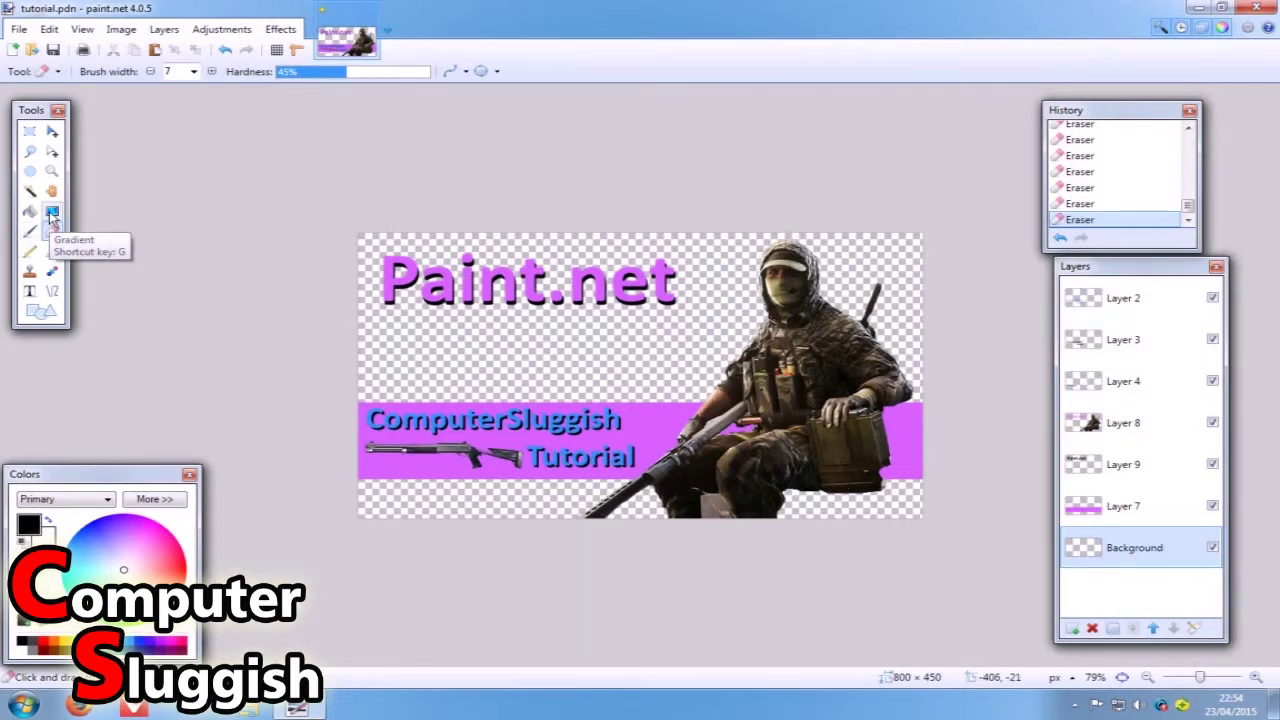
Step: With the Gradient tool set to a blue primary and green secondary, drag a gradient down the background
{"action": "left_click", "coordinate": [50, 216]}
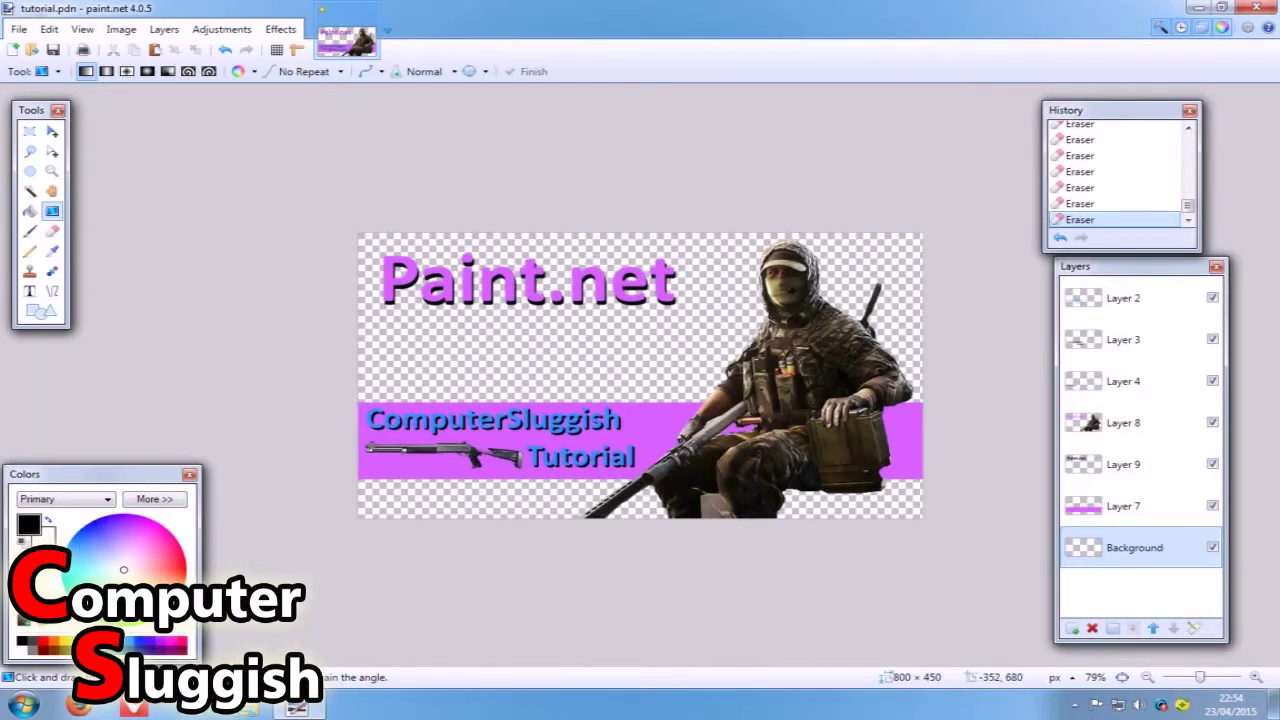
{"action": "left_click", "coordinate": [103, 543]}
{"action": "left_click", "coordinate": [70, 499]}
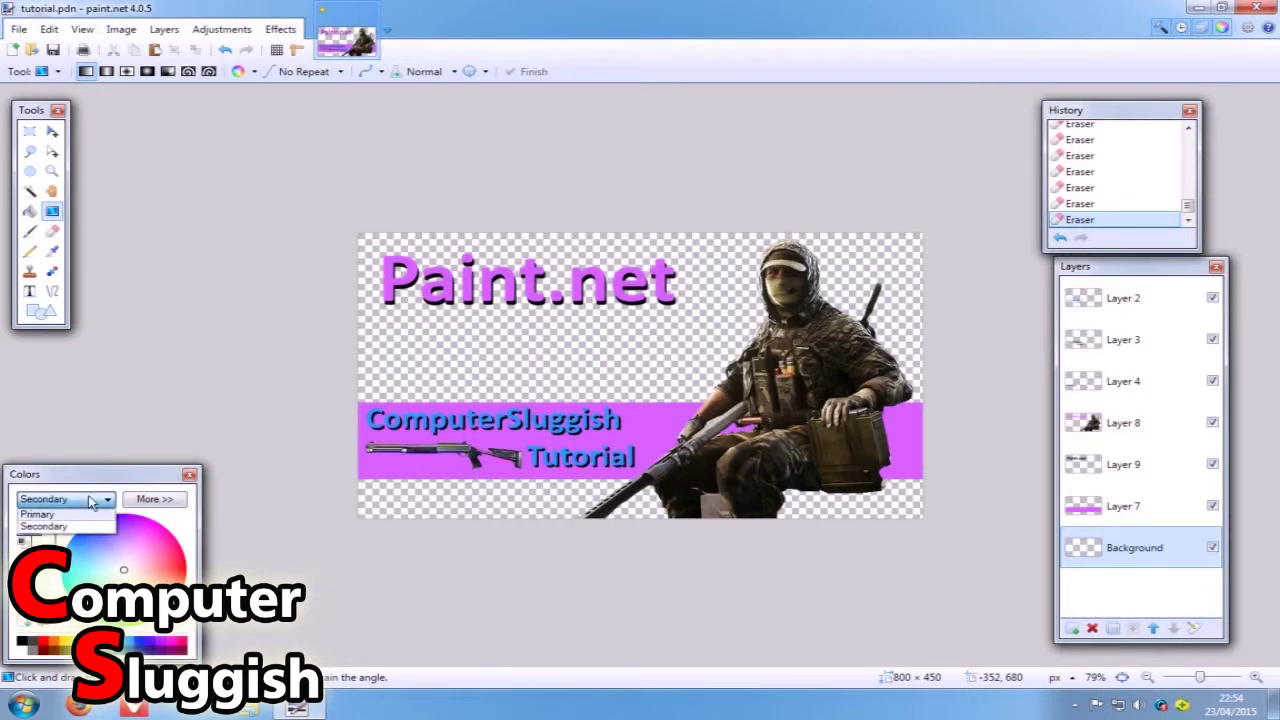
{"action": "left_click", "coordinate": [95, 488]}
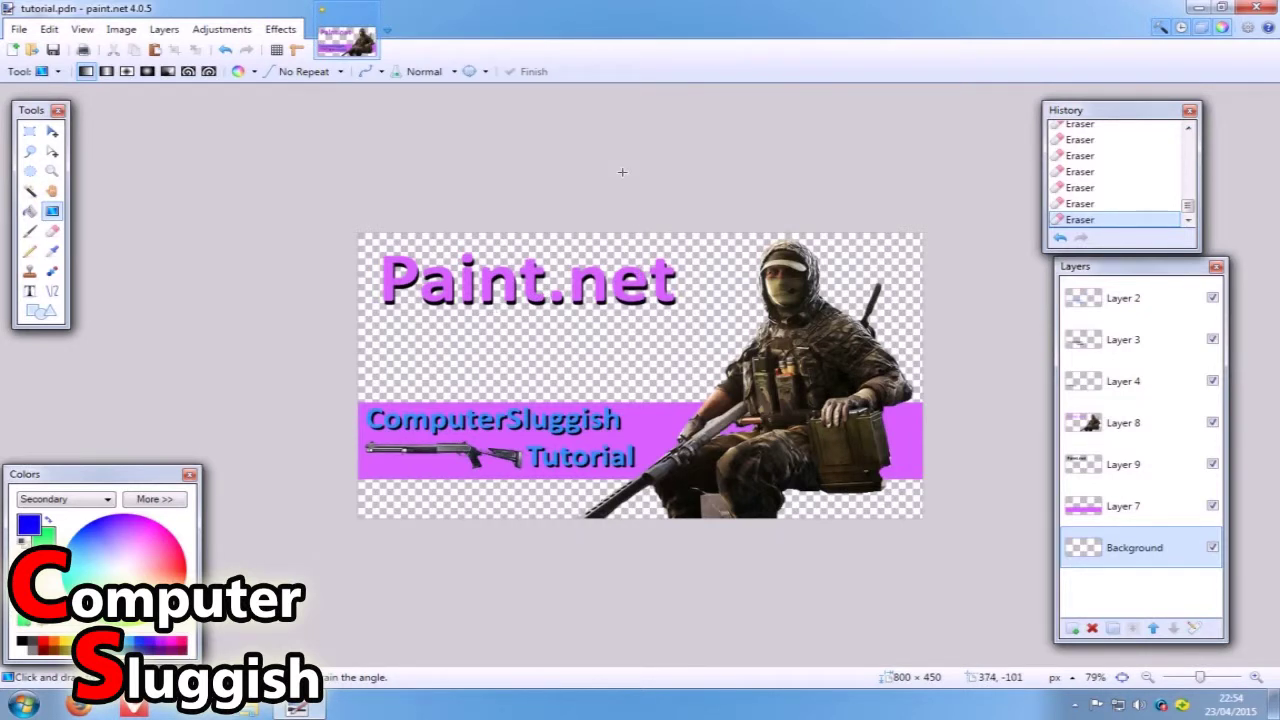
{"action": "left_click_drag", "start_coordinate": [616, 189], "coordinate": [632, 549]}
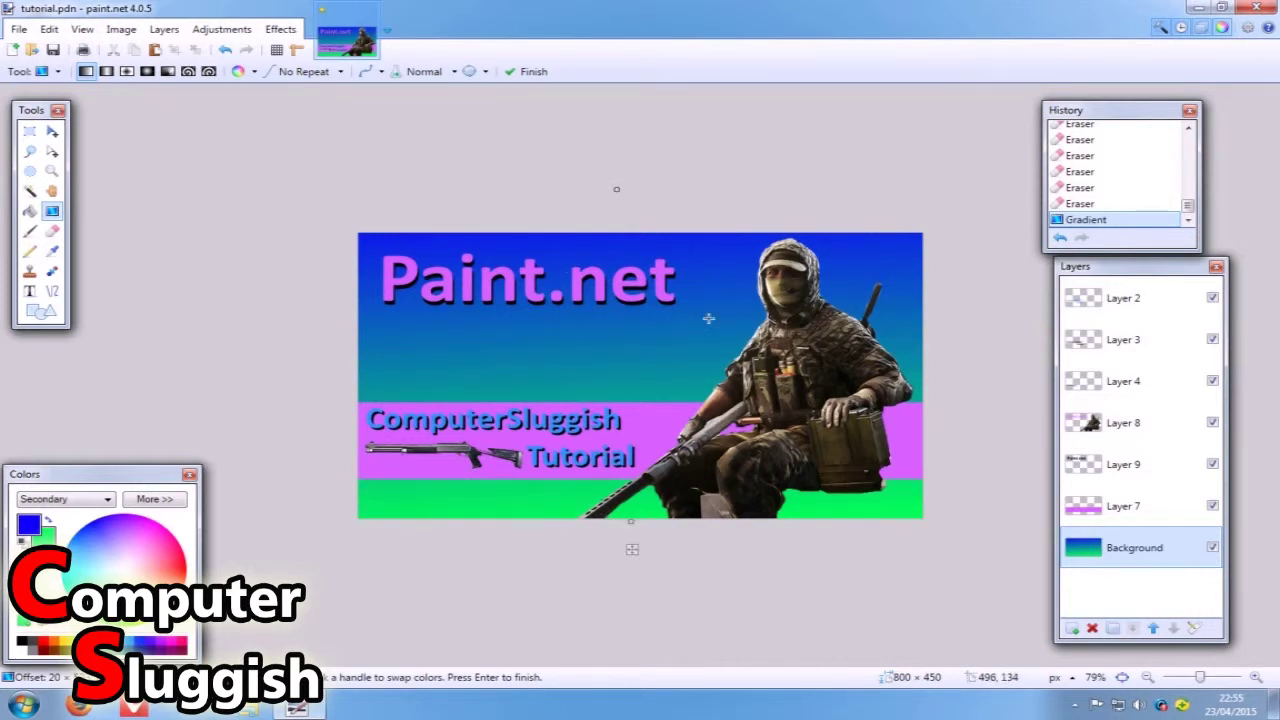
Step: View the banner at actual size and commit the gradient by switching to Rectangle Select
{"action": "key", "text": "ctrl+plus"}
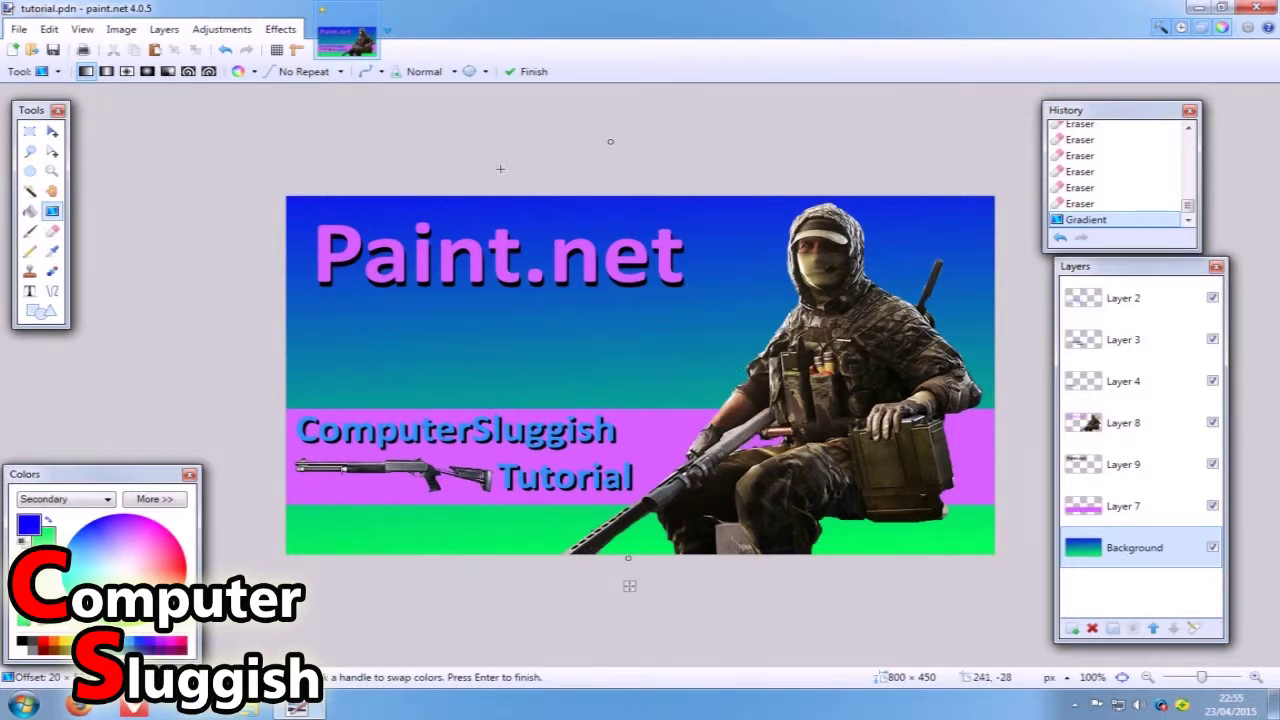
{"action": "left_click", "coordinate": [28, 134]}
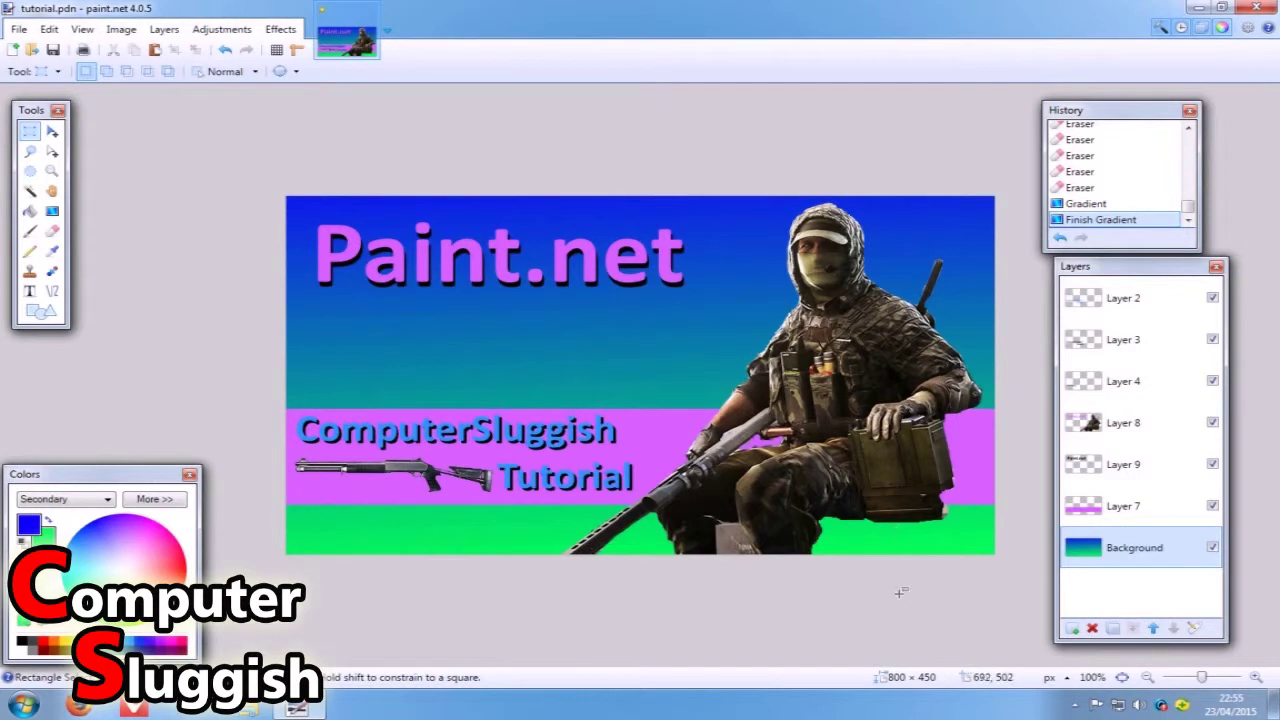
{"action": "scroll", "coordinate": [905, 588], "scroll_direction": "up", "scroll_amount": 1}
Step: Add a new layer above the Background, select the shapes tool, and dismiss the security notification
{"action": "scroll", "coordinate": [923, 556], "scroll_direction": "down", "scroll_amount": 2}
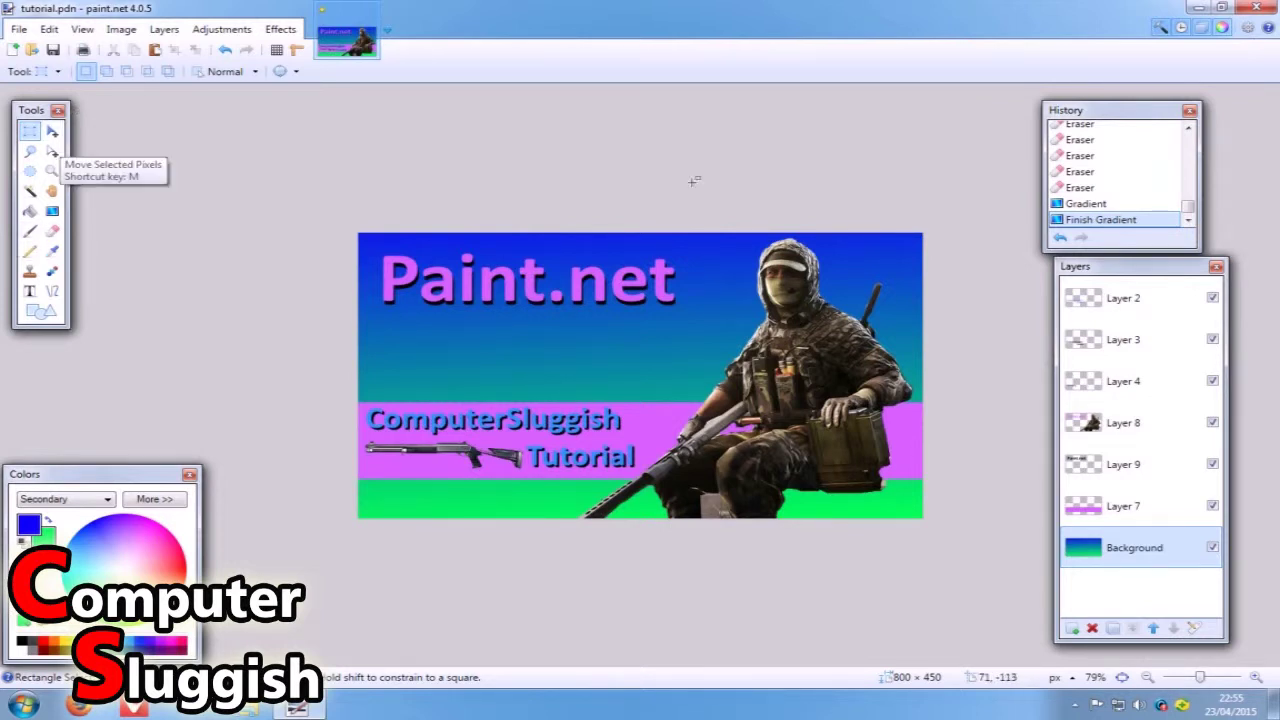
{"action": "left_click", "coordinate": [1078, 626]}
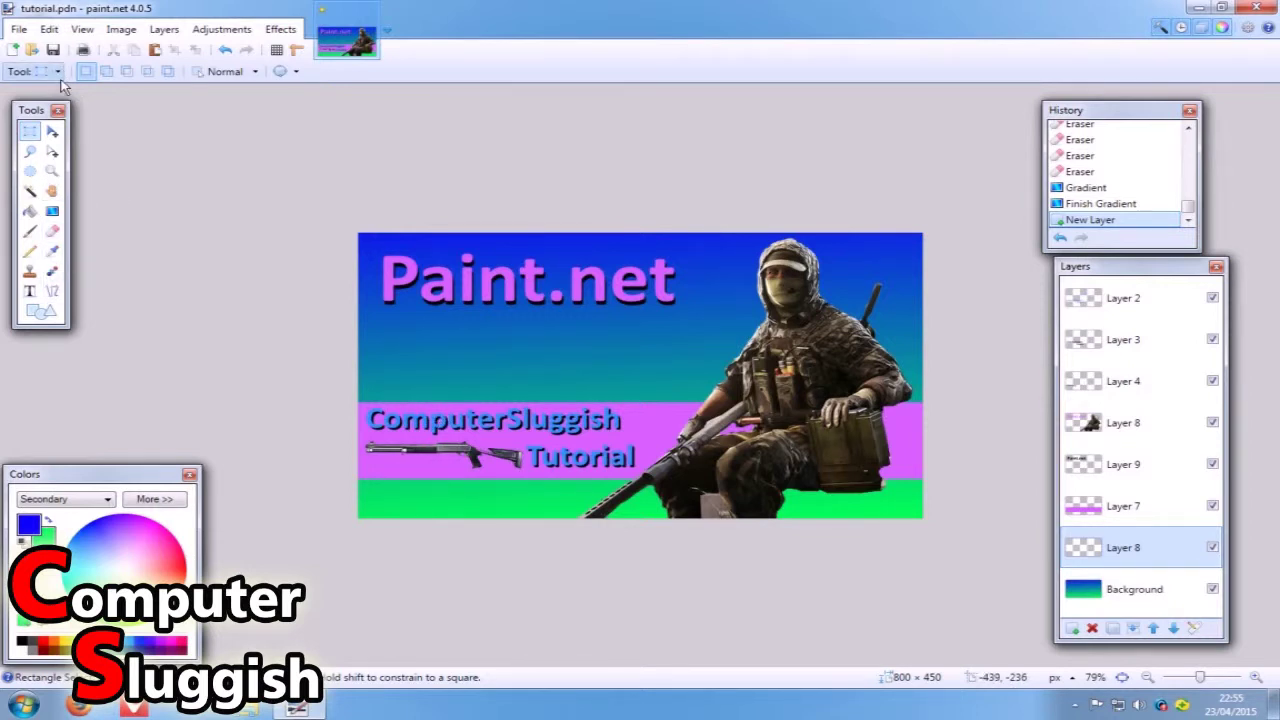
{"action": "left_click", "coordinate": [43, 313]}
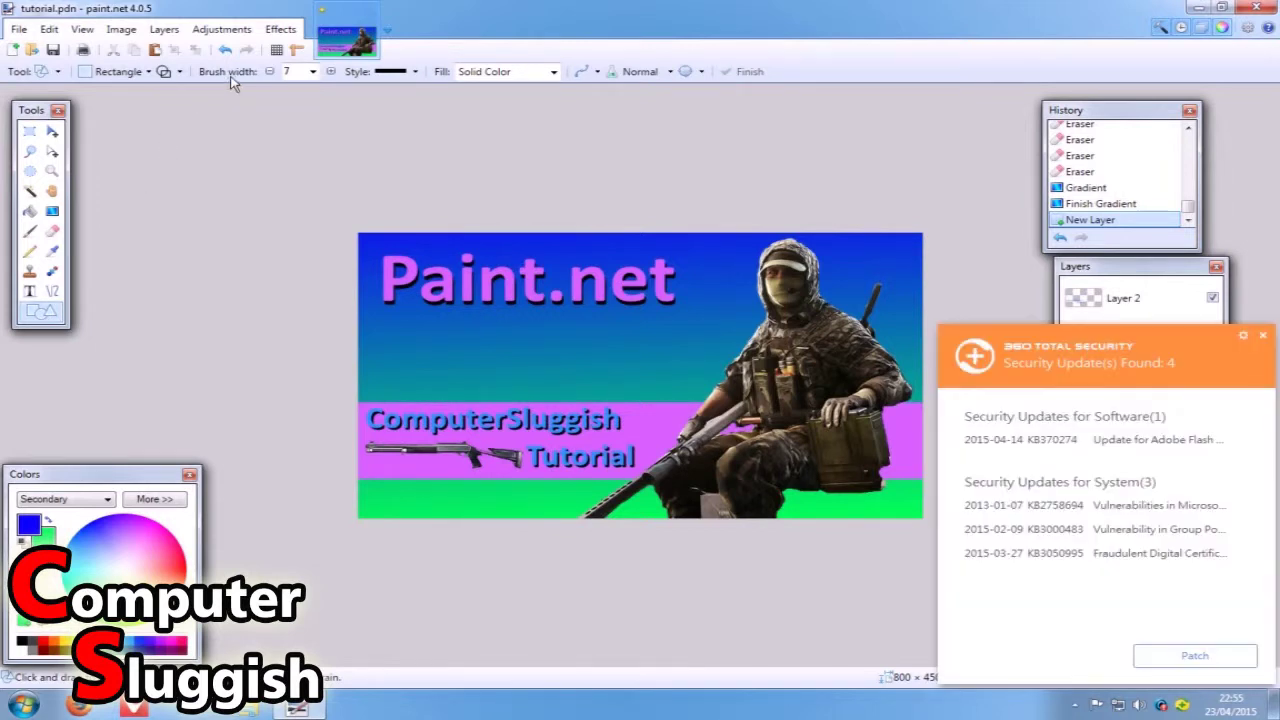
{"action": "left_click", "coordinate": [1242, 337]}
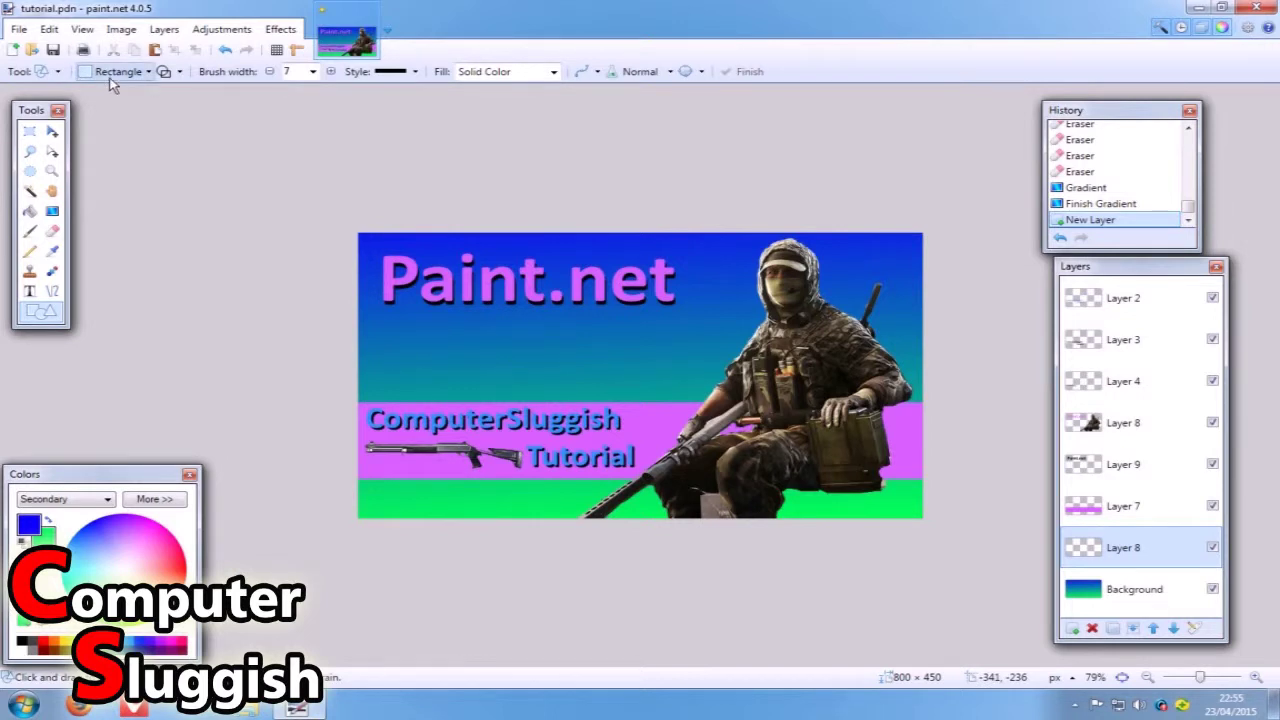
Step: Set Draw Filled Shape with a dark green primary colour and draw a rectangle across the canvas
{"action": "left_click", "coordinate": [180, 73]}
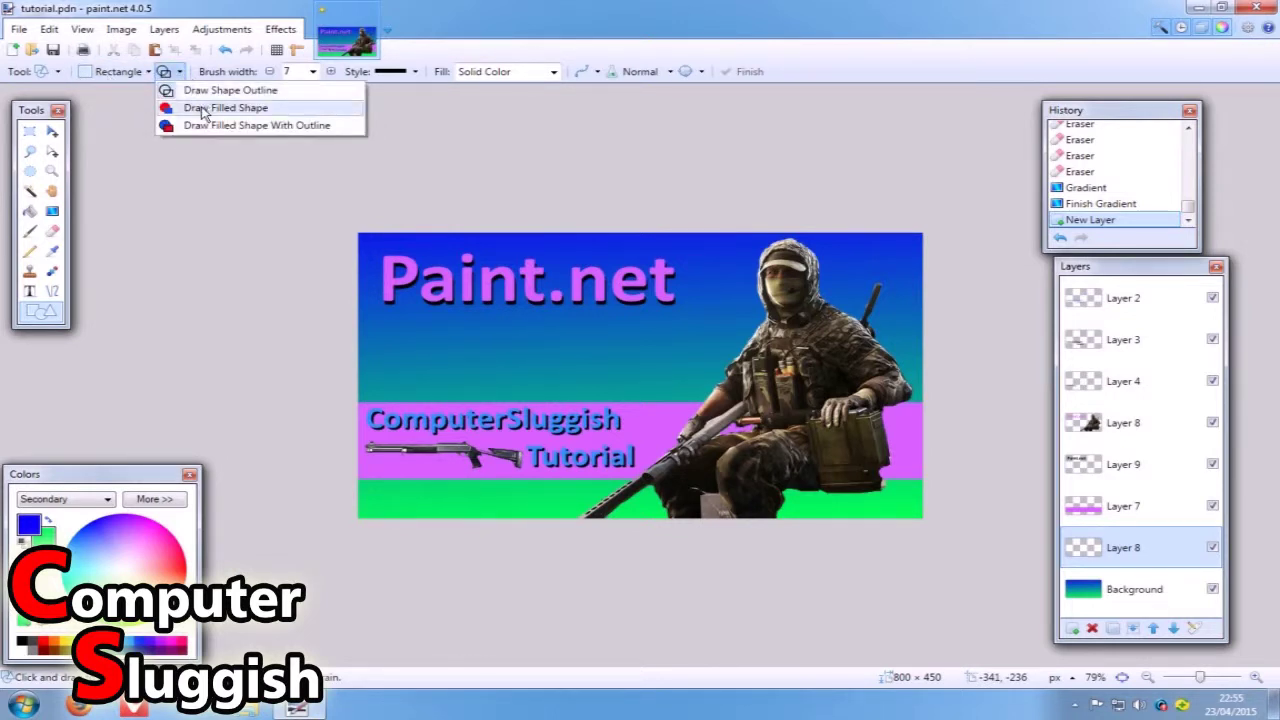
{"action": "left_click", "coordinate": [203, 108]}
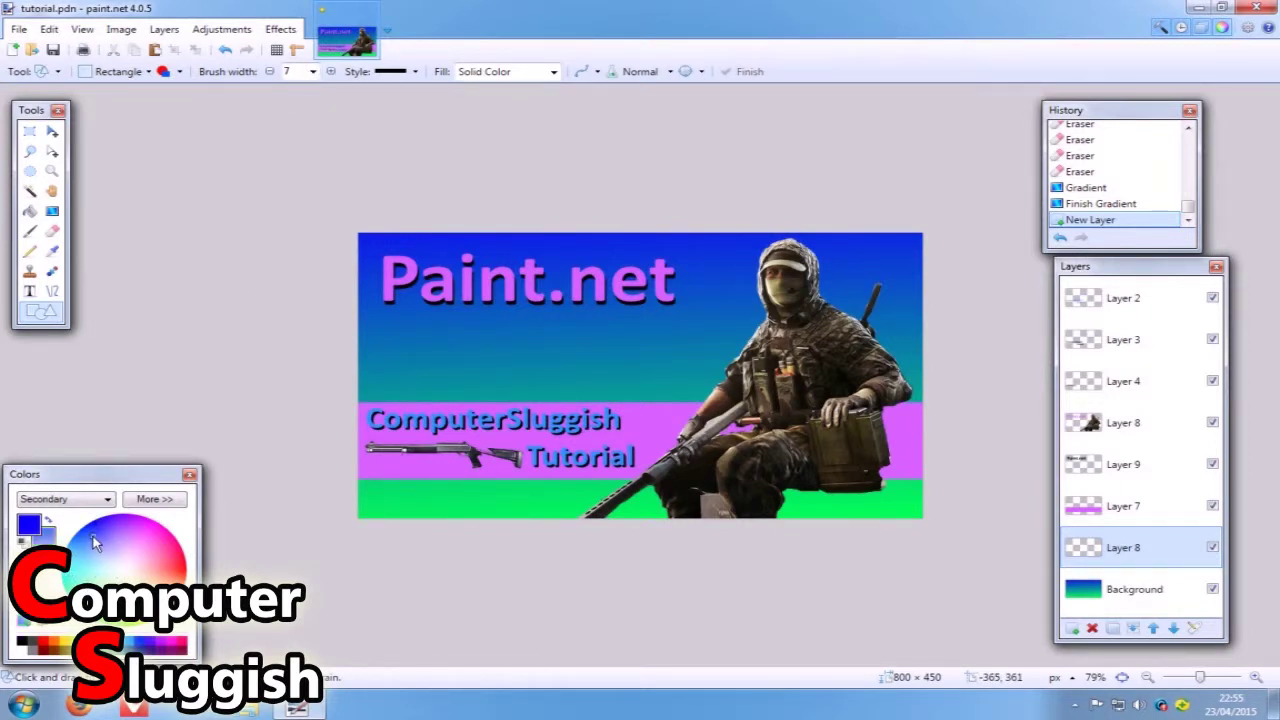
{"action": "left_click", "coordinate": [34, 526]}
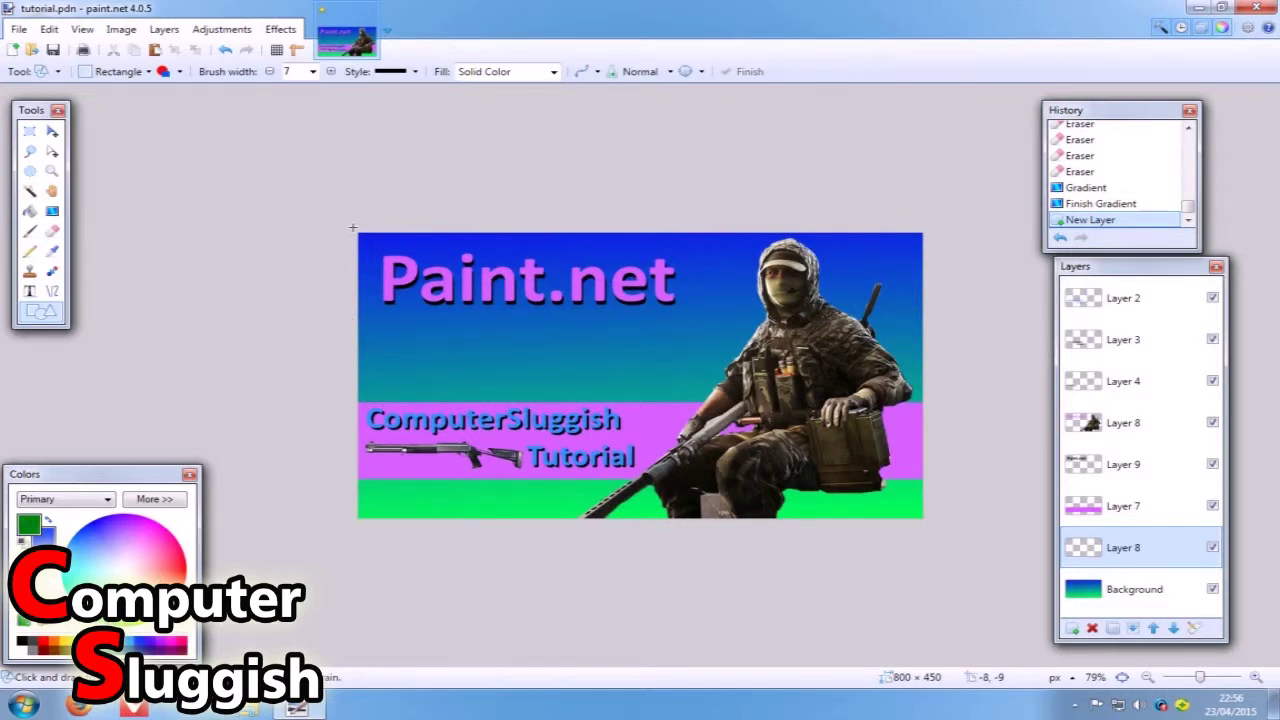
{"action": "mouse_move", "coordinate": [352, 228]}
{"action": "left_mouse_down"}
{"action": "mouse_move", "coordinate": [382, 290]}
{"action": "mouse_move", "coordinate": [765, 535]}
{"action": "mouse_move", "coordinate": [995, 600]}
{"action": "left_mouse_up"}
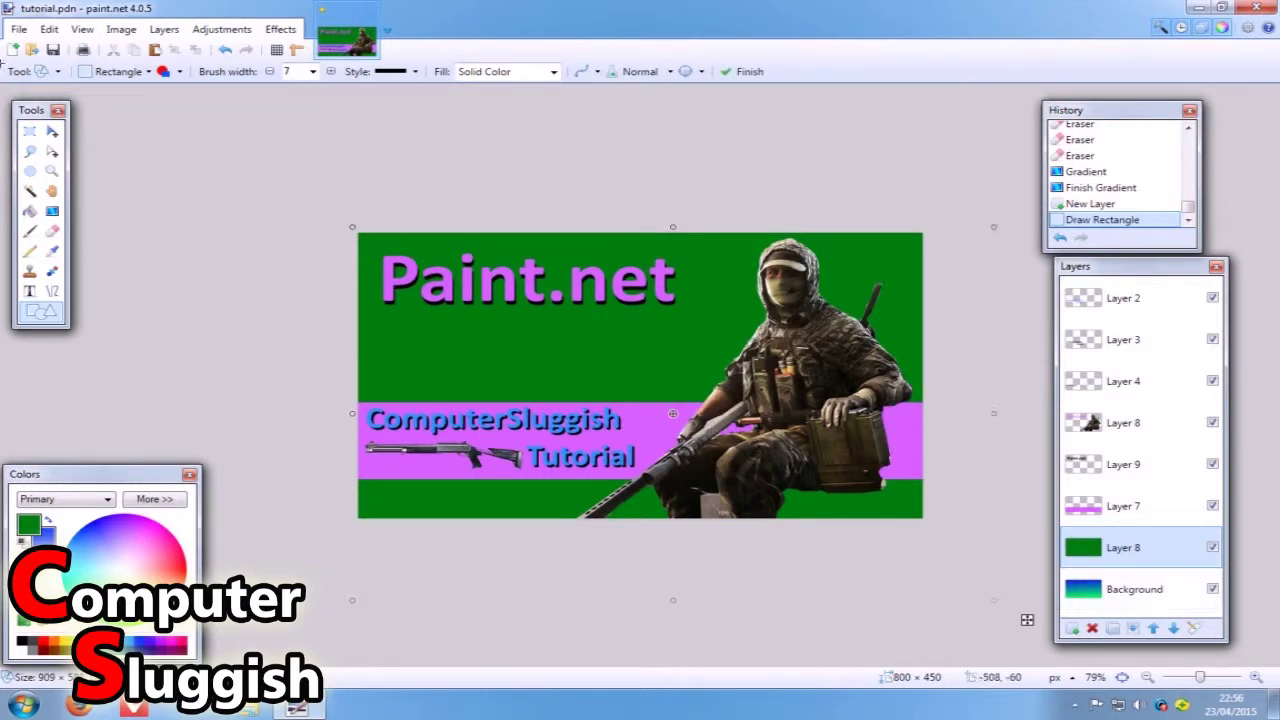
Step: Finalize the green rectangle, then hide and reshow Layer 8 to check it
{"action": "left_click", "coordinate": [30, 131]}
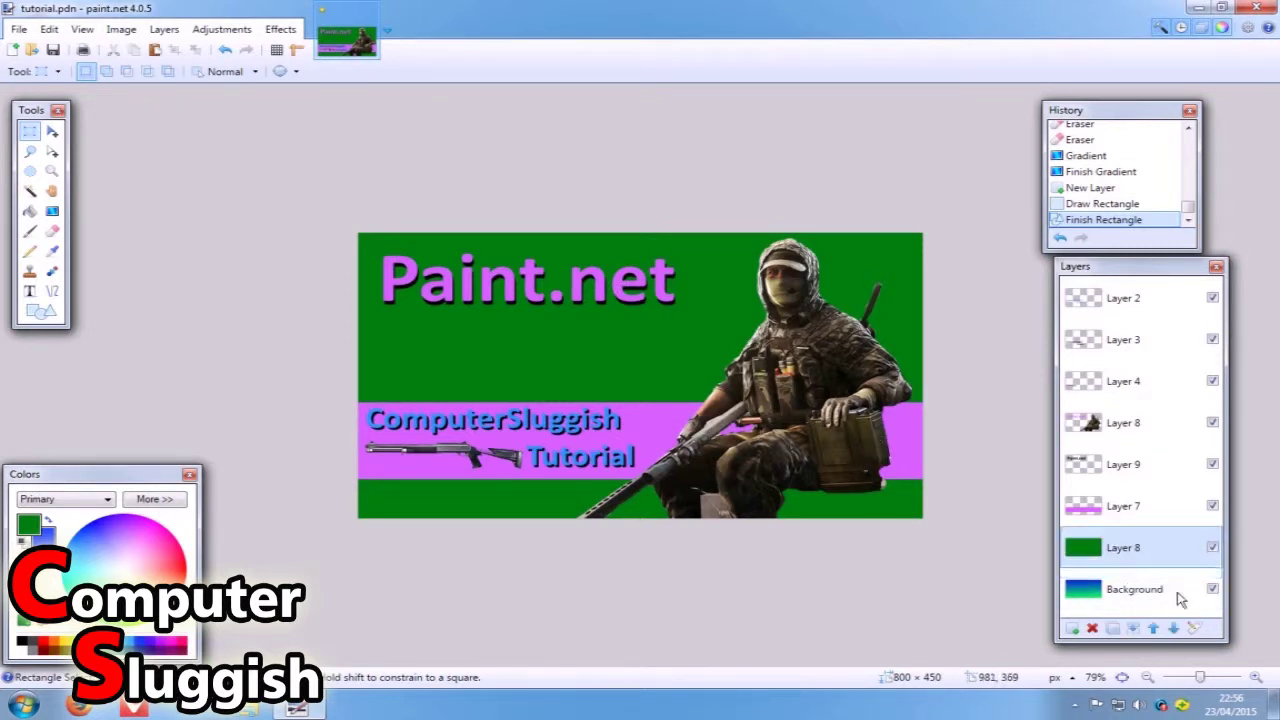
{"action": "left_click", "coordinate": [1212, 548]}
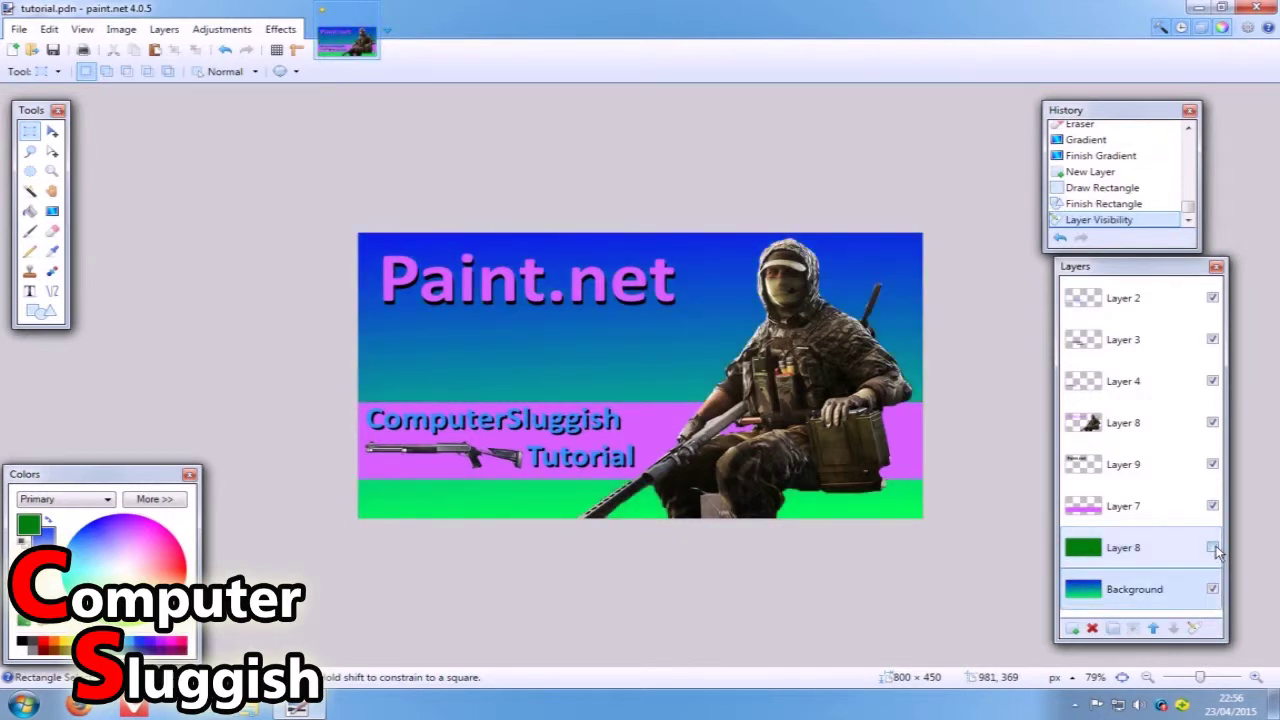
{"action": "left_click", "coordinate": [1212, 548]}
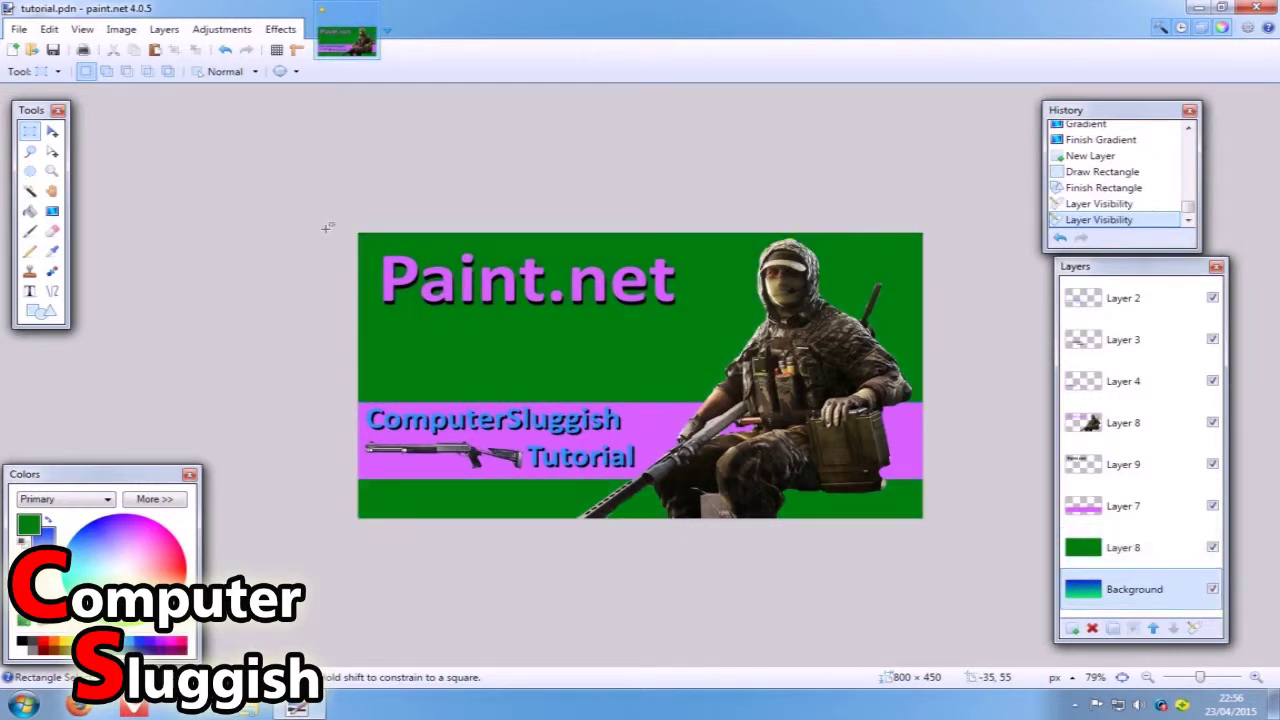
Step: Zoom in and turn on the pixel grid and rulers around the canvas
{"action": "scroll", "coordinate": [854, 383], "scroll_direction": "up", "scroll_amount": 1}
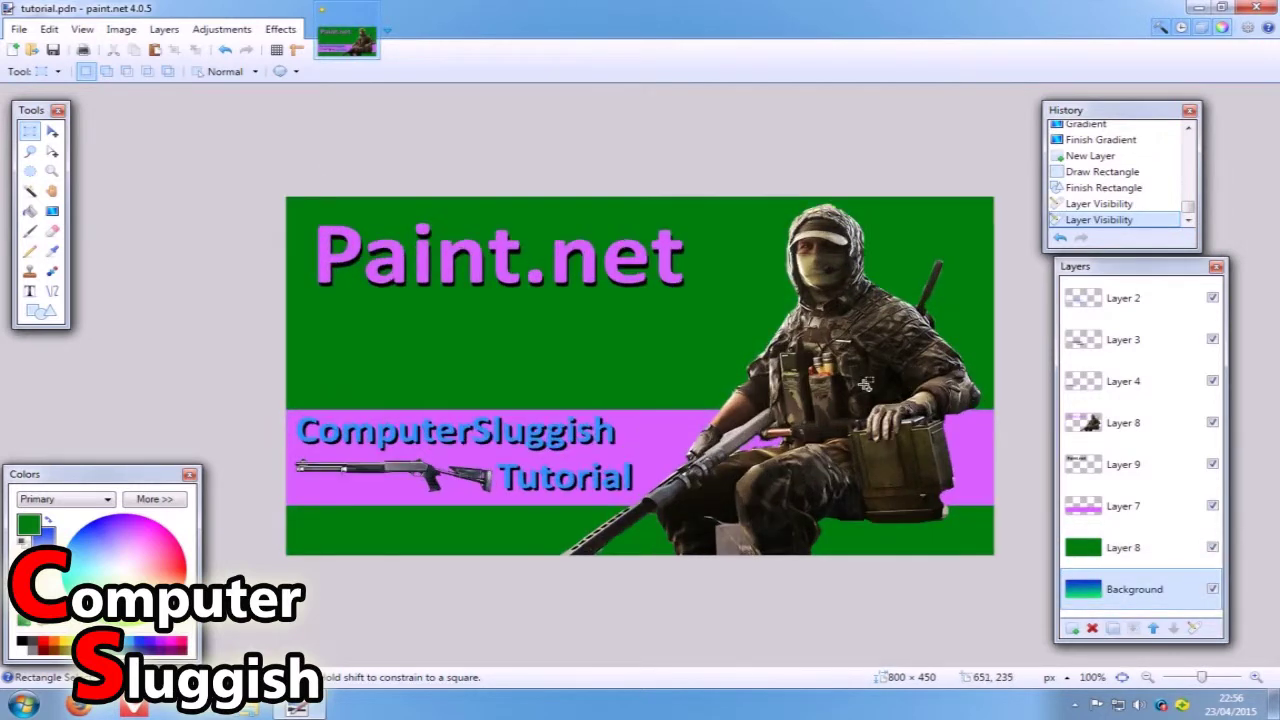
{"action": "left_click", "coordinate": [276, 50]}
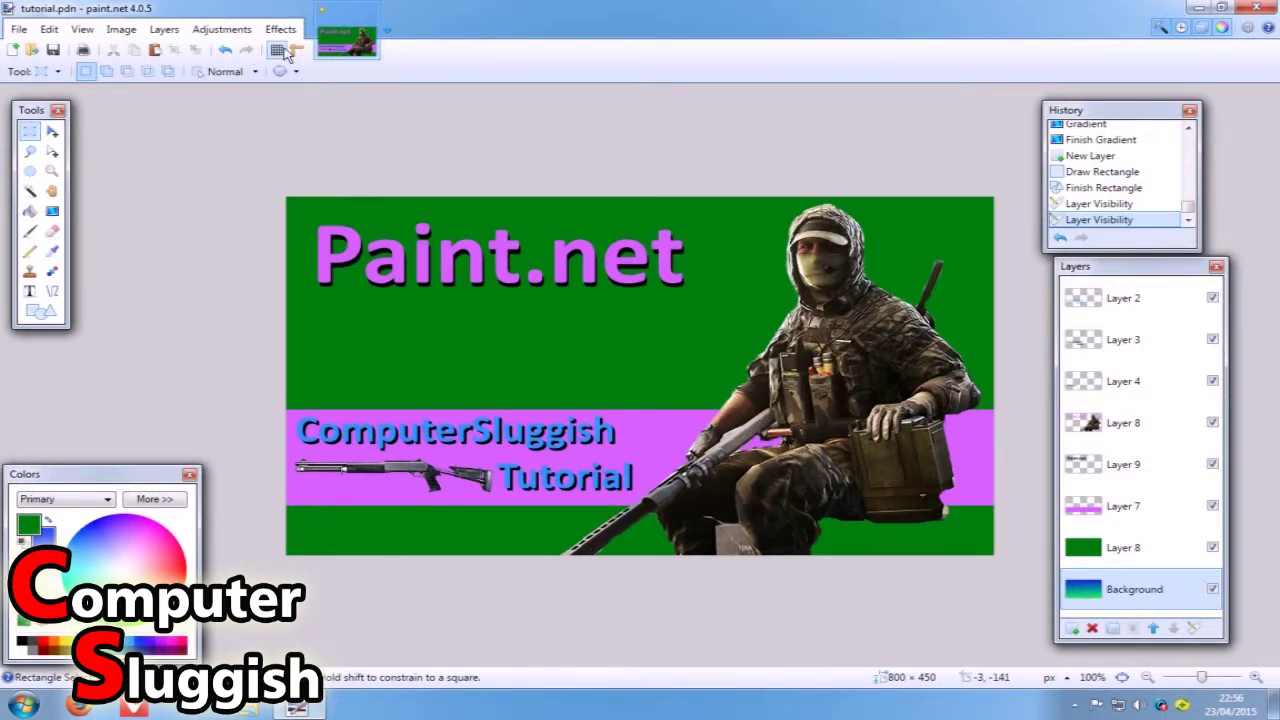
{"action": "left_click", "coordinate": [298, 52]}
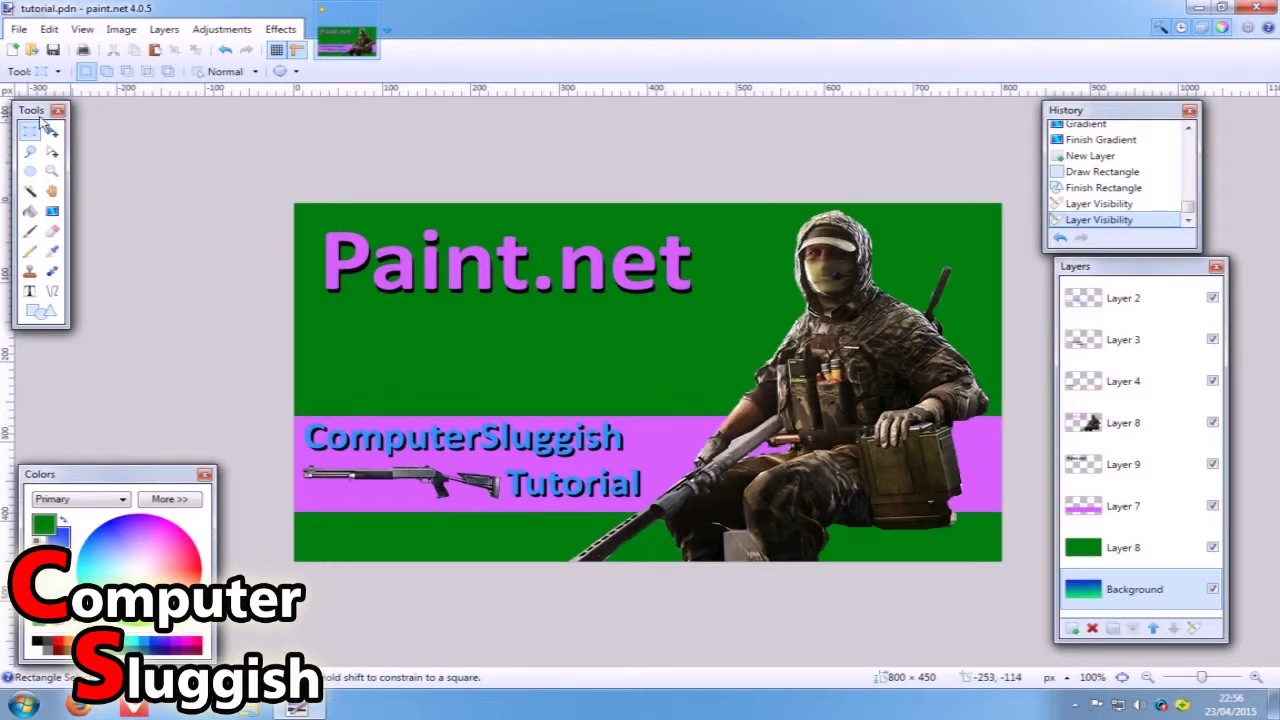
{"action": "left_click_drag", "start_coordinate": [42, 113], "coordinate": [65, 120]}
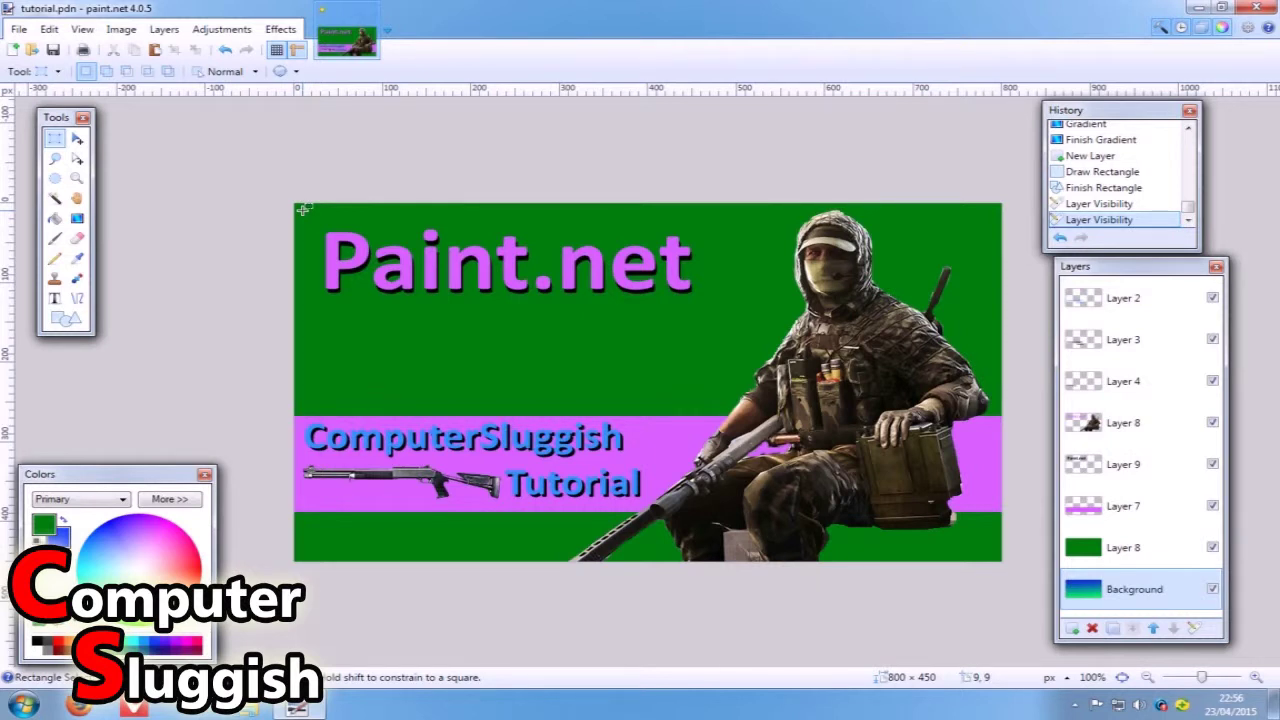
Step: Select the banner just inside its edges, leaving a thin margin, with Layer 8 active
{"action": "left_click_drag", "start_coordinate": [302, 211], "coordinate": [984, 552]}
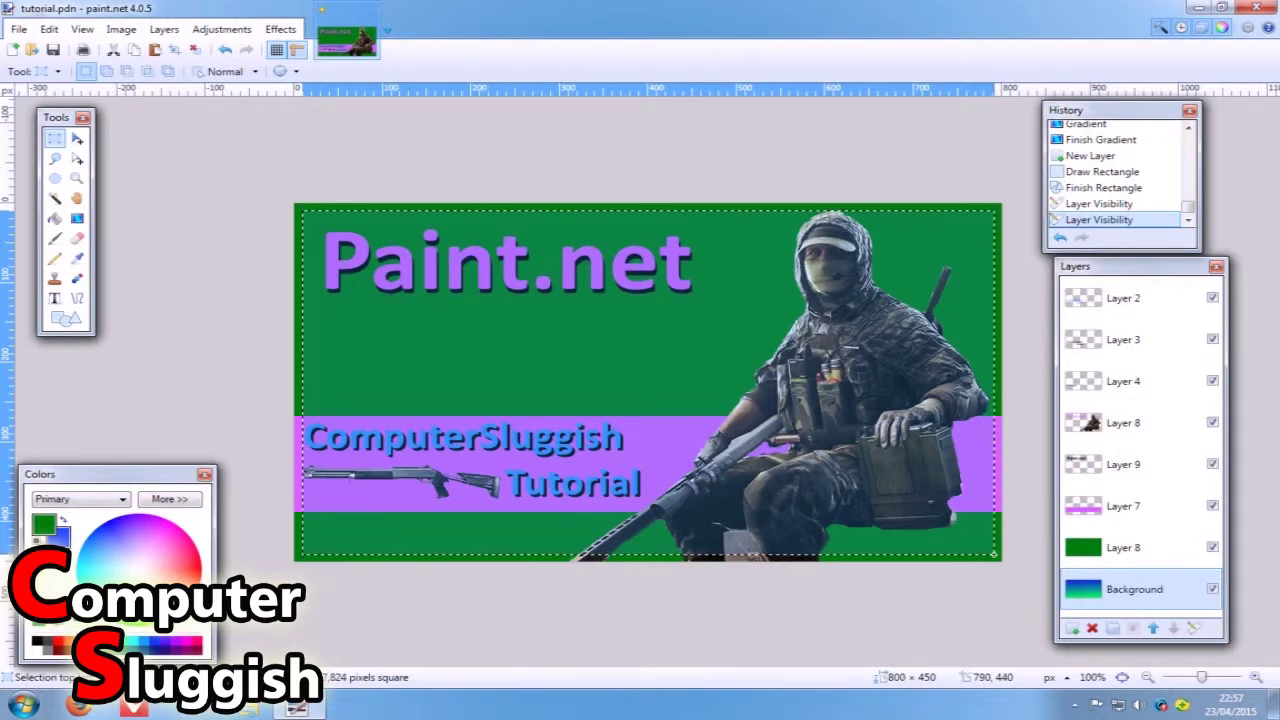
{"action": "left_click_drag", "start_coordinate": [994, 553], "coordinate": [993, 553]}
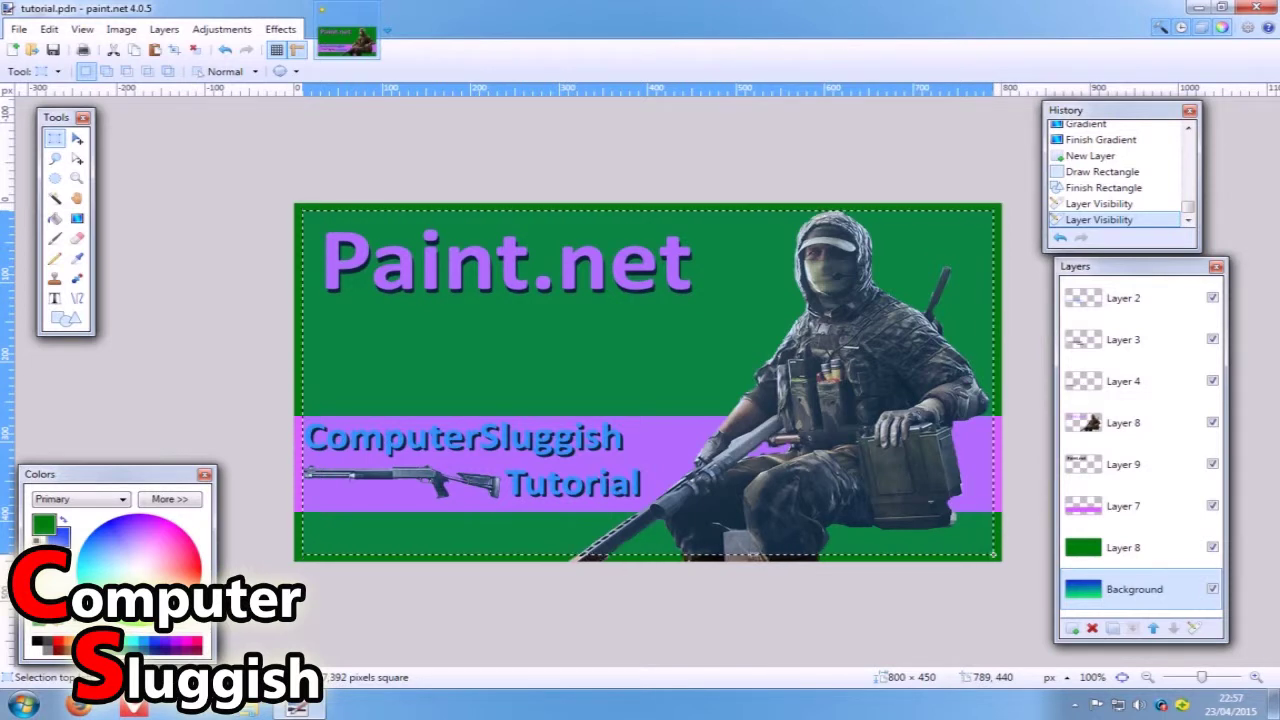
{"action": "left_click_drag", "start_coordinate": [993, 553], "coordinate": [993, 553]}
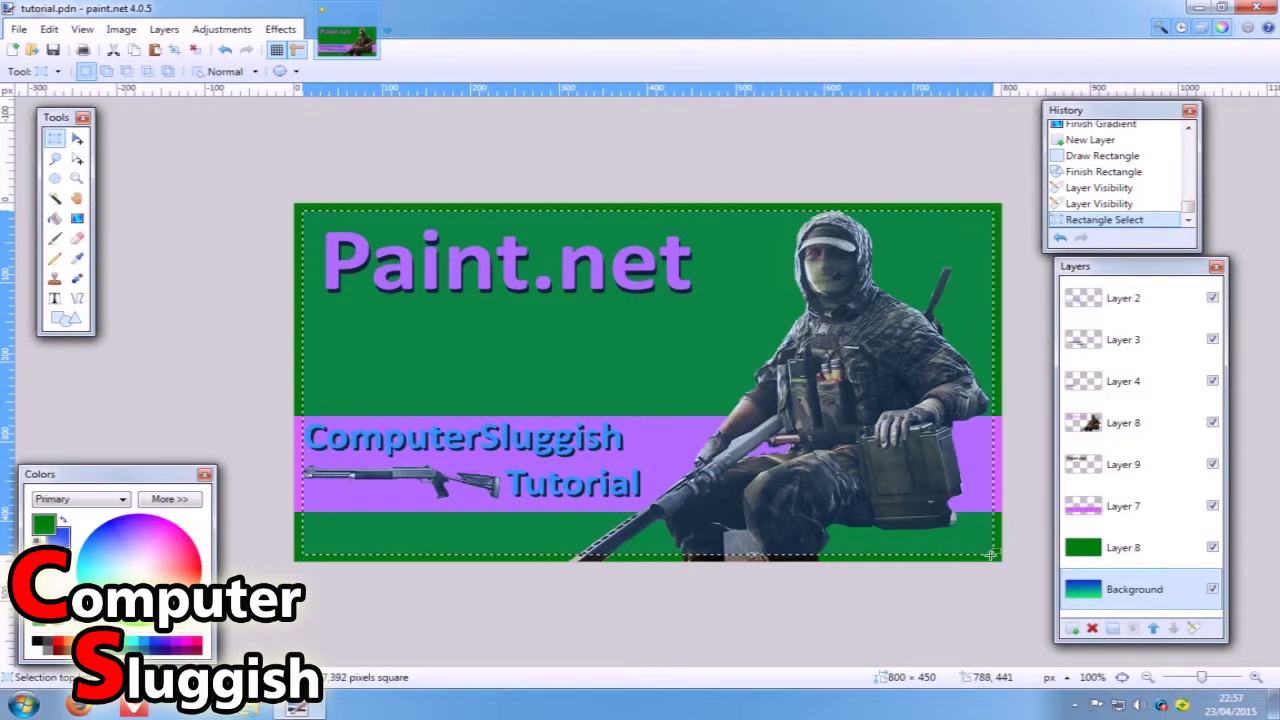
{"action": "left_click", "coordinate": [1140, 550]}
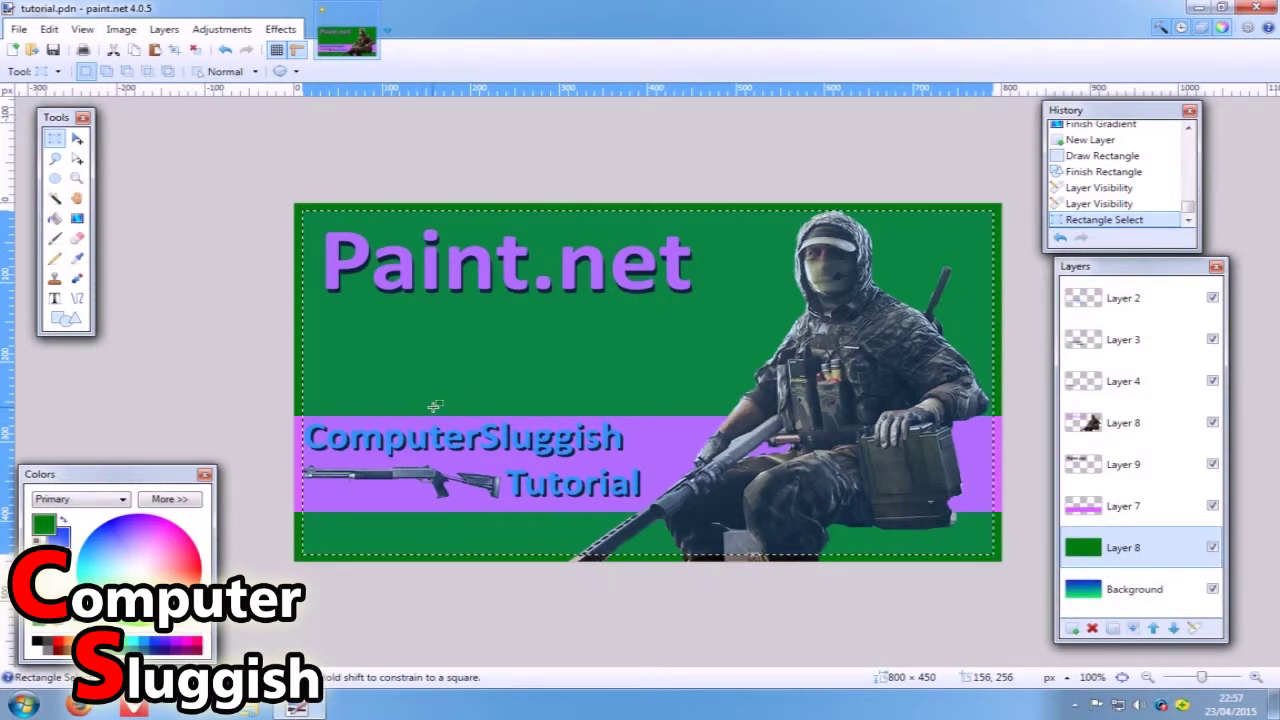
Step: Delete the selected interior of Layer 8, then drag Layer 7 below Layer 8
{"action": "key", "text": "Delete"}
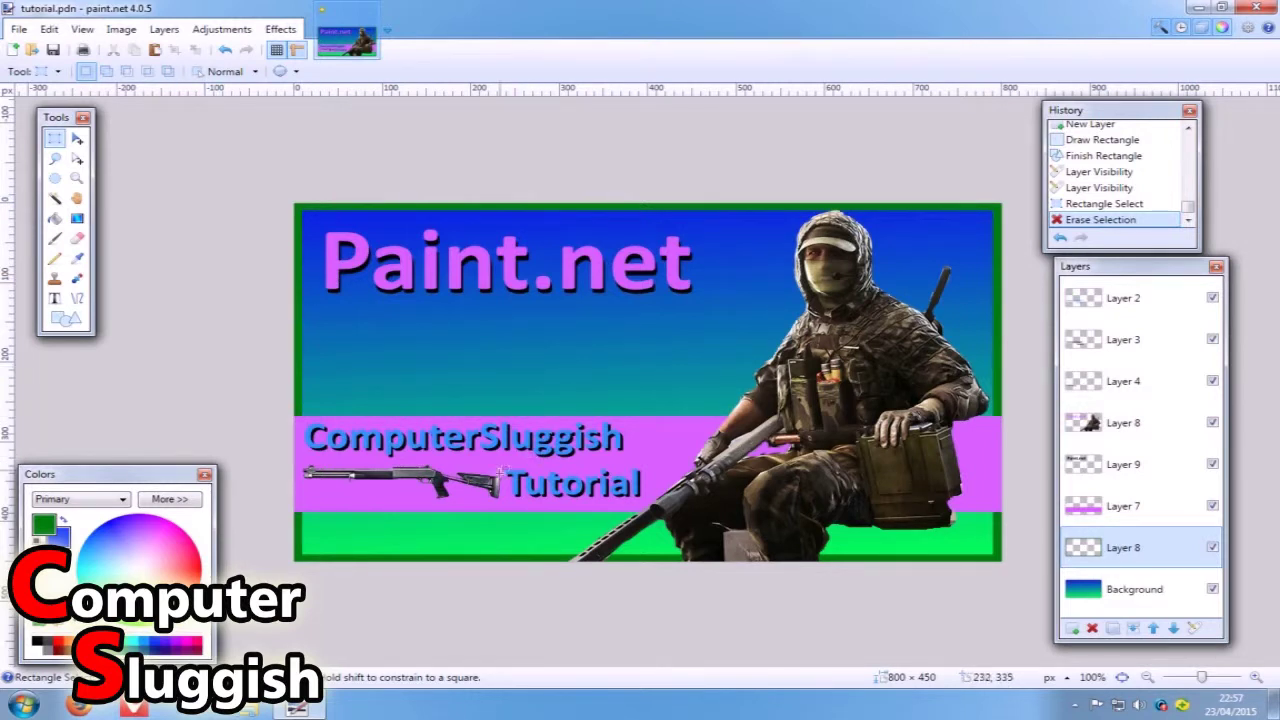
{"action": "left_click", "coordinate": [1150, 512]}
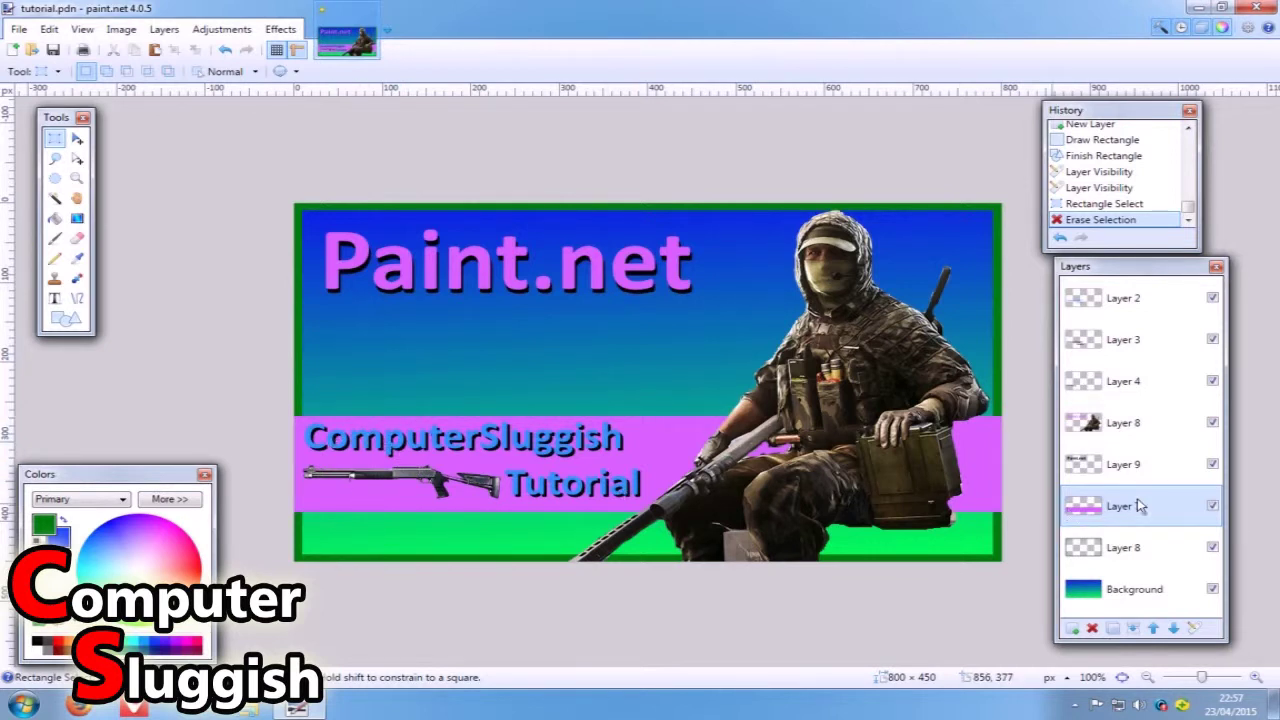
{"action": "left_click_drag", "start_coordinate": [1160, 512], "coordinate": [1161, 550]}
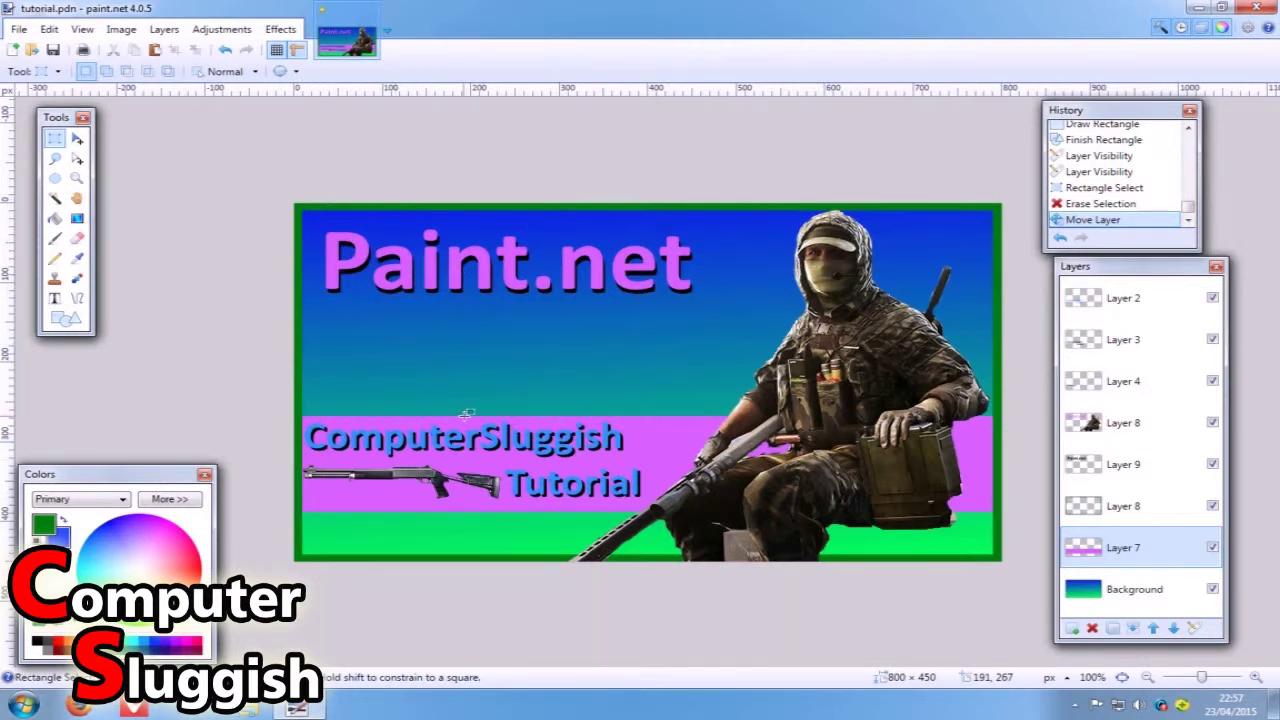
Step: Zoom the canvas out and back in to review the green-bordered banner
{"action": "scroll", "coordinate": [591, 569], "scroll_direction": "down", "scroll_amount": 3}
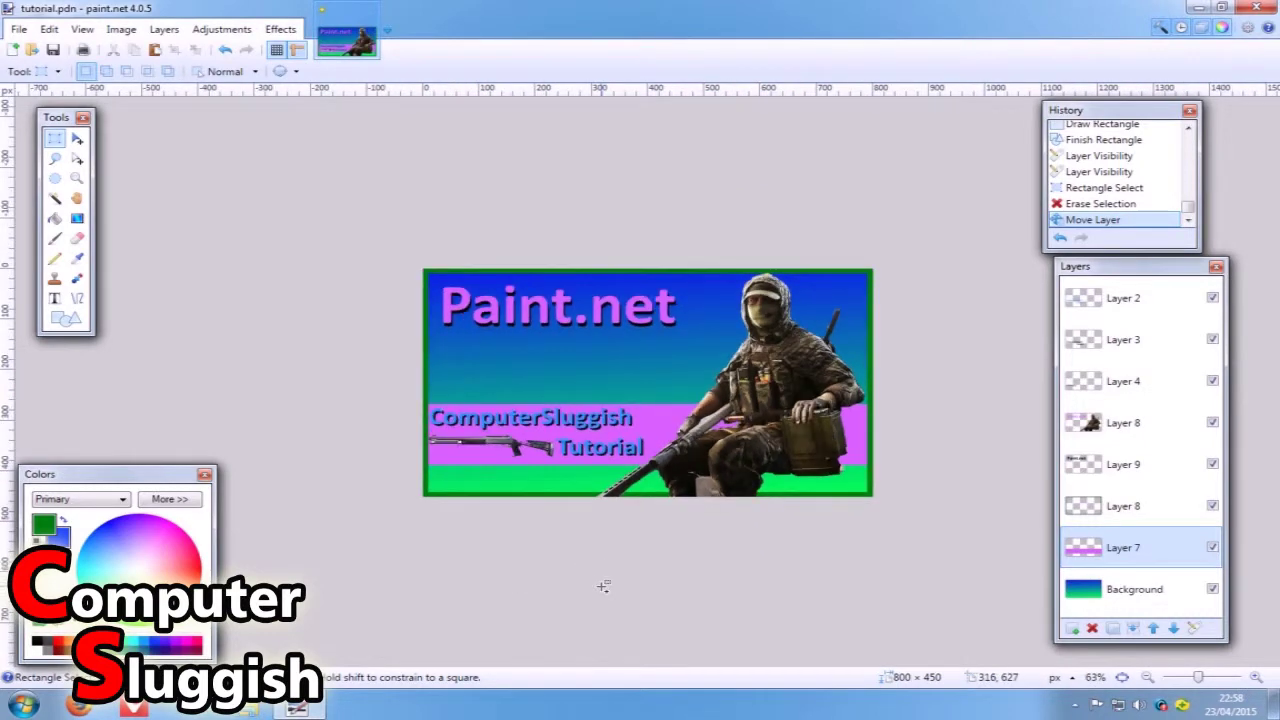
{"action": "scroll", "coordinate": [614, 588], "scroll_direction": "up", "scroll_amount": 2}
{"action": "scroll", "coordinate": [623, 610], "scroll_direction": "down", "scroll_amount": 1}
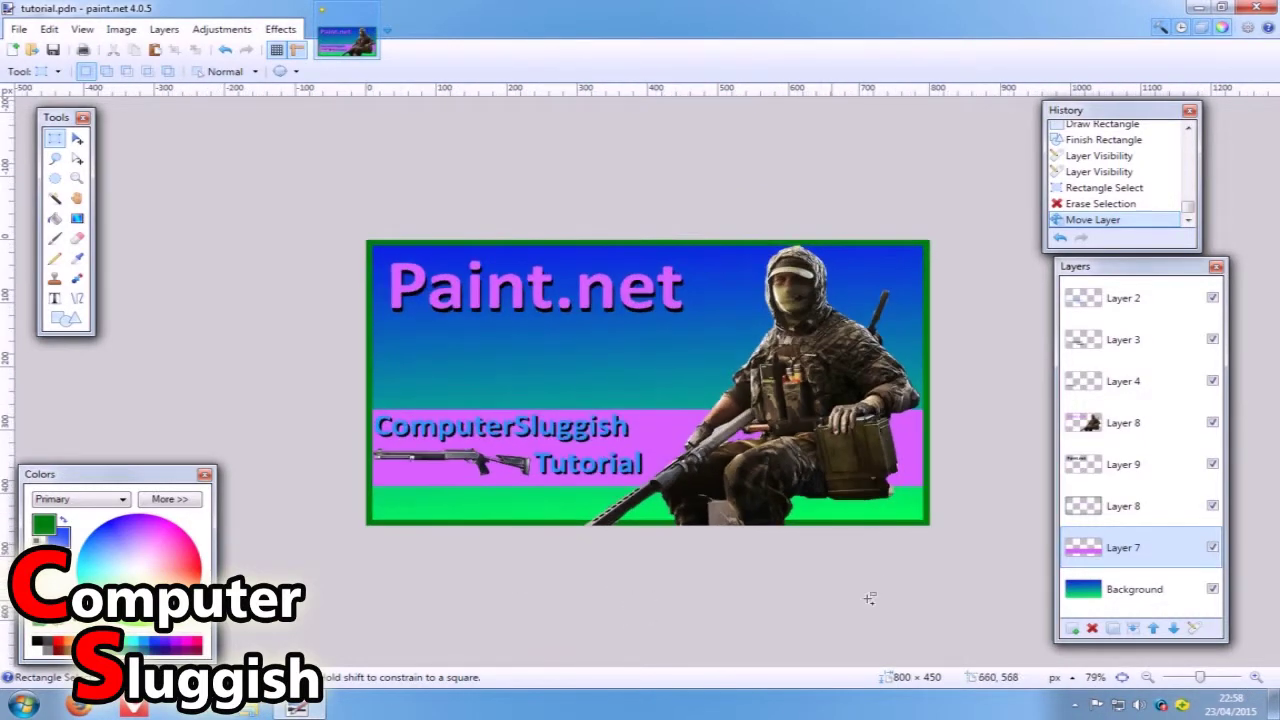